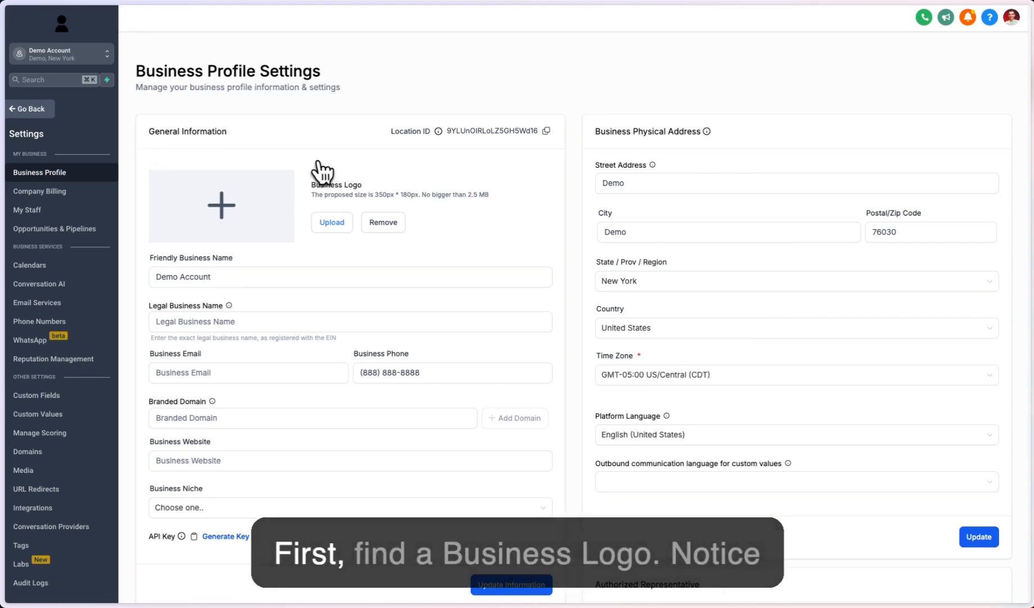
# Examine the business logo's size requirements and the friendly business name in the general information section.
pyautogui.moveTo(310, 184); pyautogui.dragTo(374, 190)
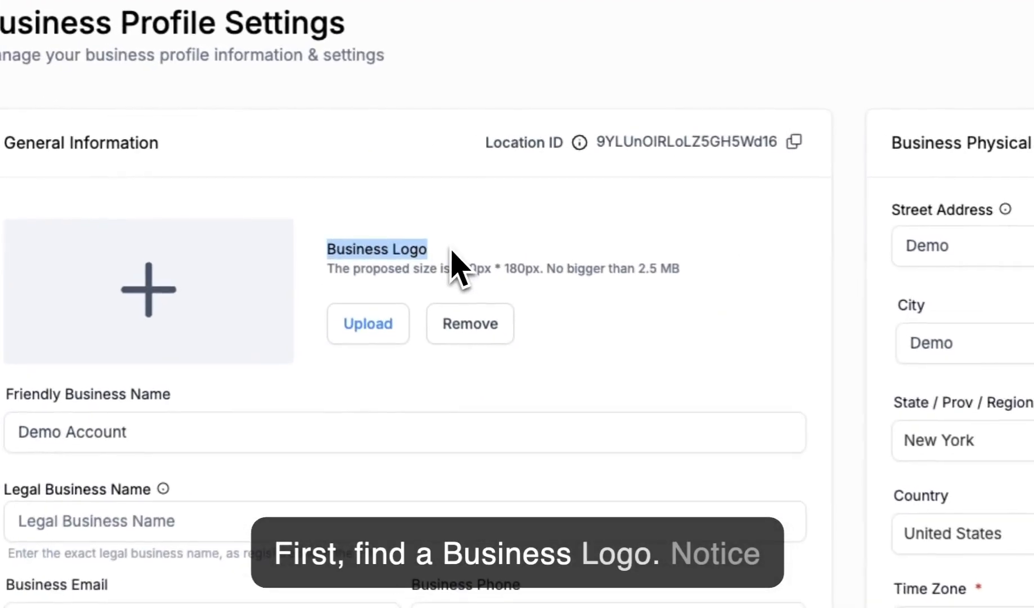
pyautogui.moveTo(329, 269); pyautogui.dragTo(715, 288)
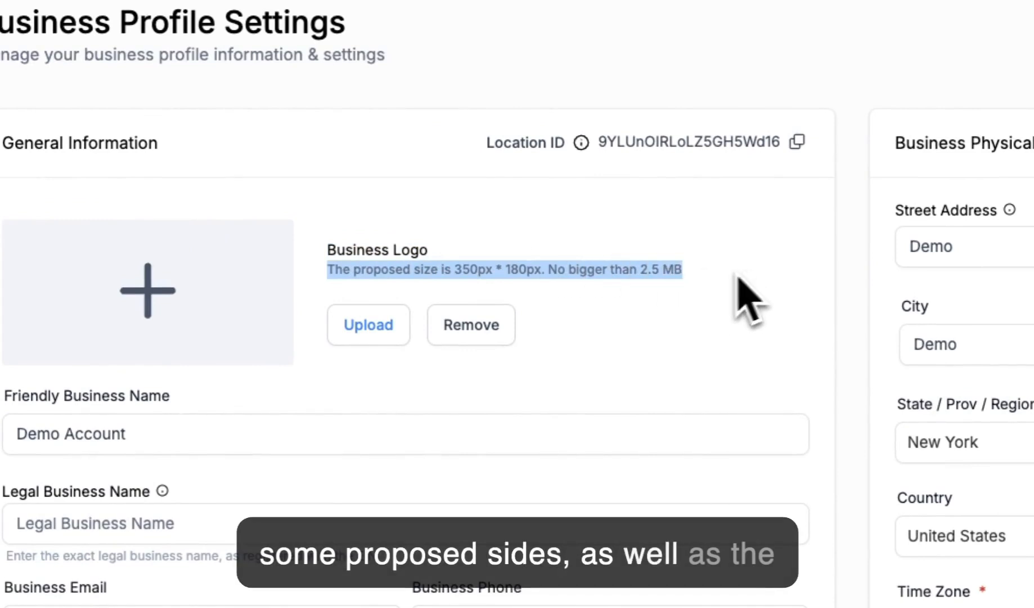
pyautogui.click(316, 322)
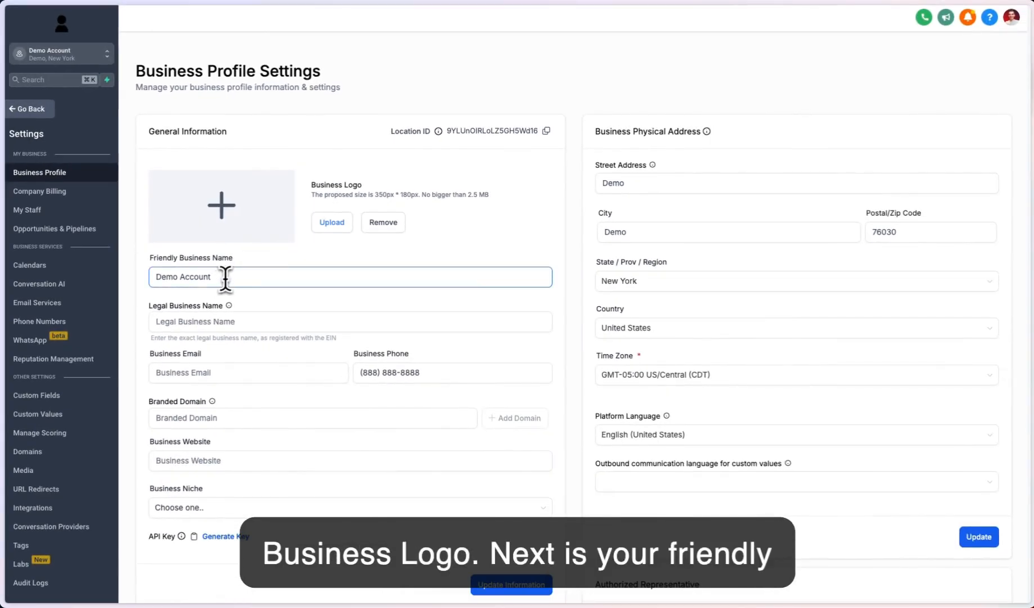
pyautogui.tripleClick(225, 277)
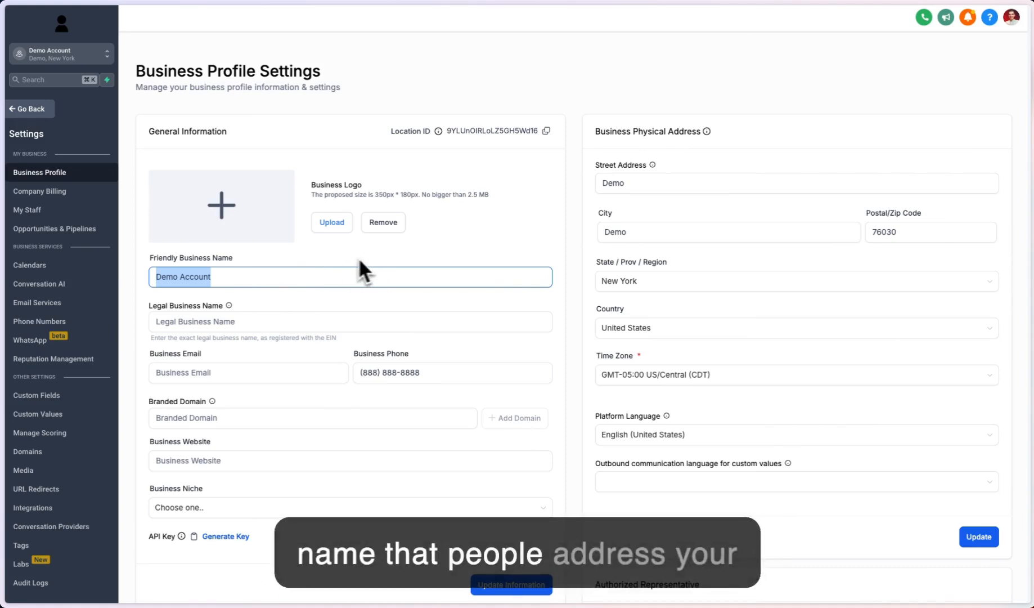
pyautogui.click(145, 293)
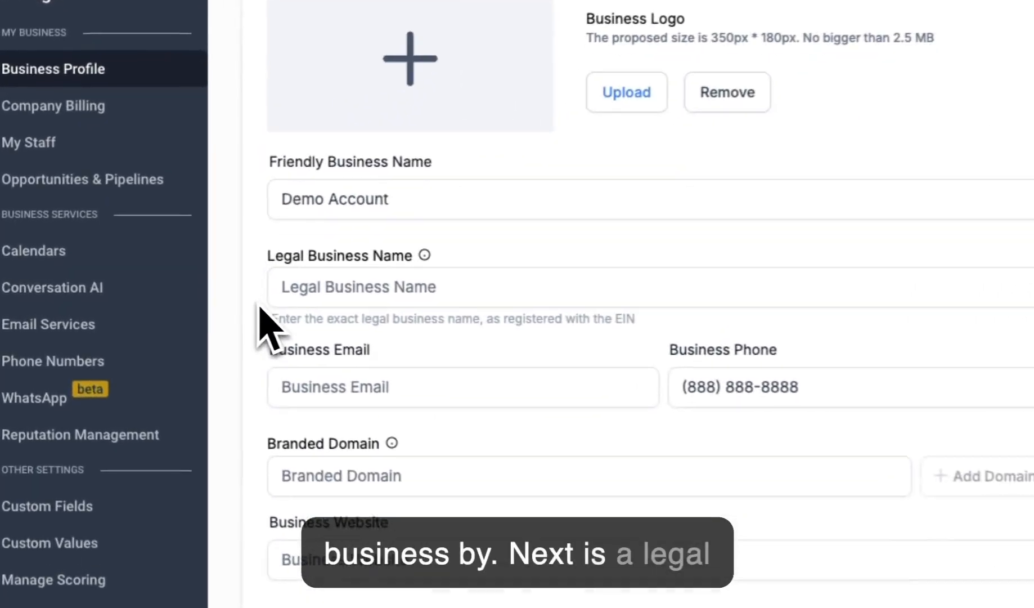
# Check the legal business name field with its EIN note, and the business email and business phone fields.
pyautogui.click(288, 282)
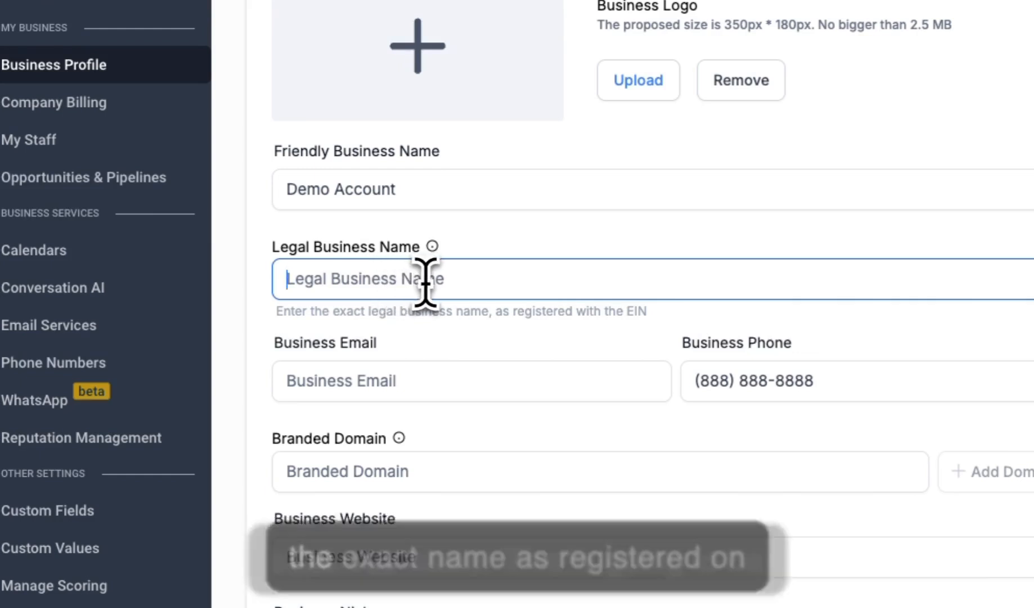
pyautogui.moveTo(487, 313); pyautogui.dragTo(653, 323)
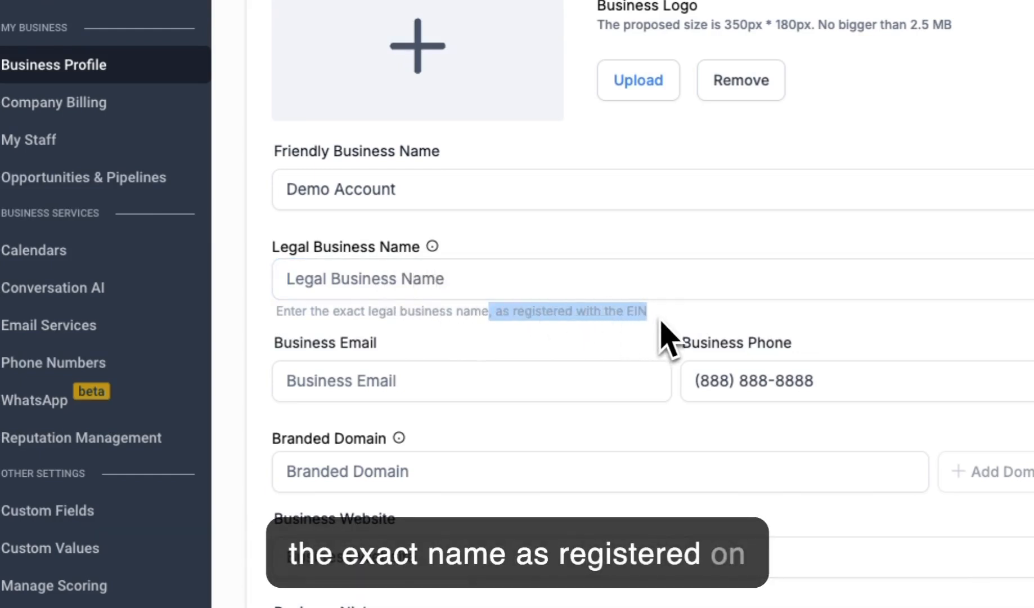
pyautogui.scroll(-3, 270, 348)
pyautogui.click(281, 298)
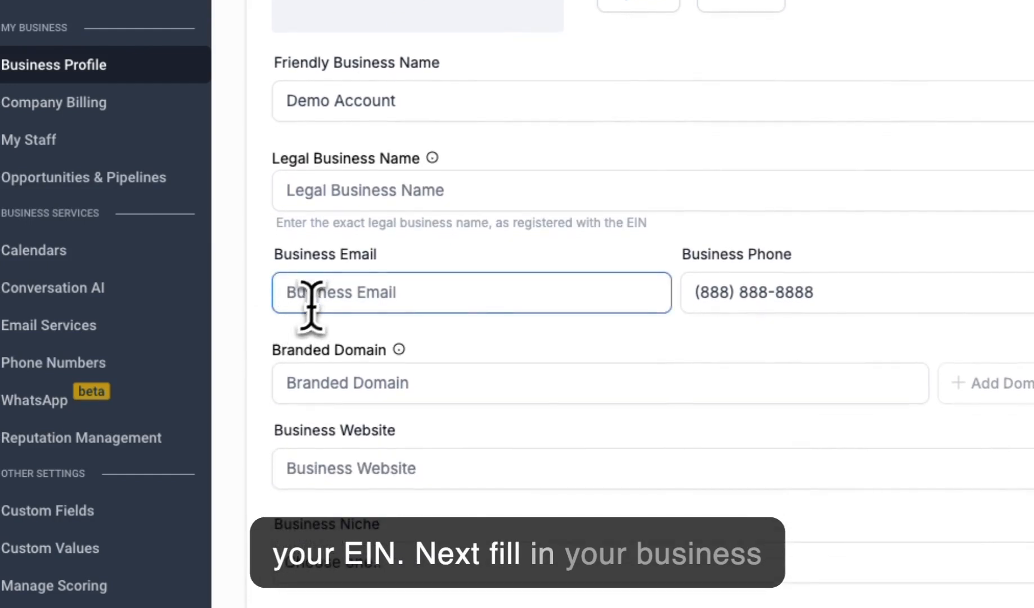
pyautogui.click(814, 293)
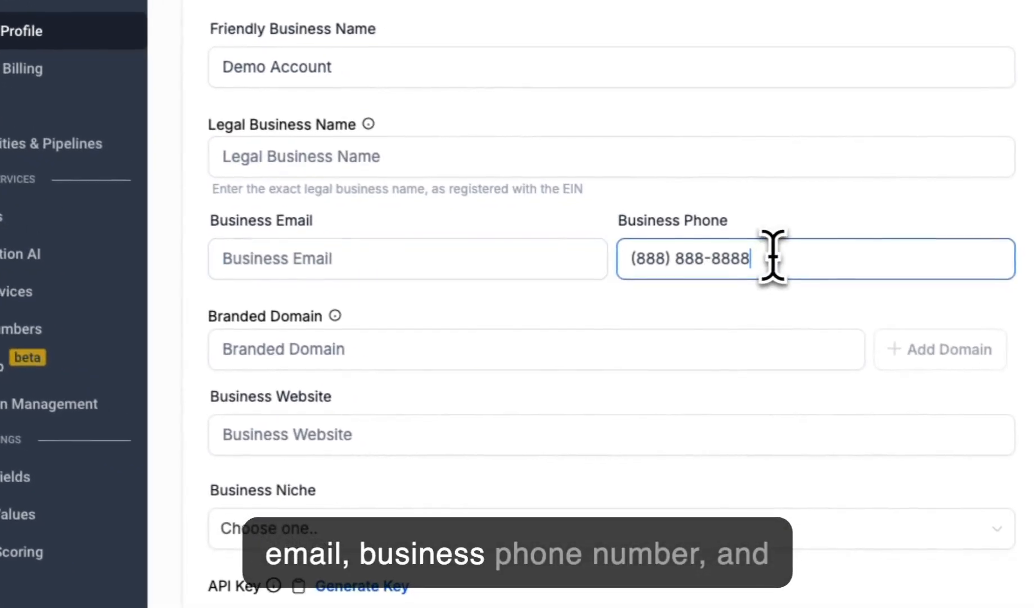
# Examine the branded domain and business website fields in the general information section.
pyautogui.click(363, 317)
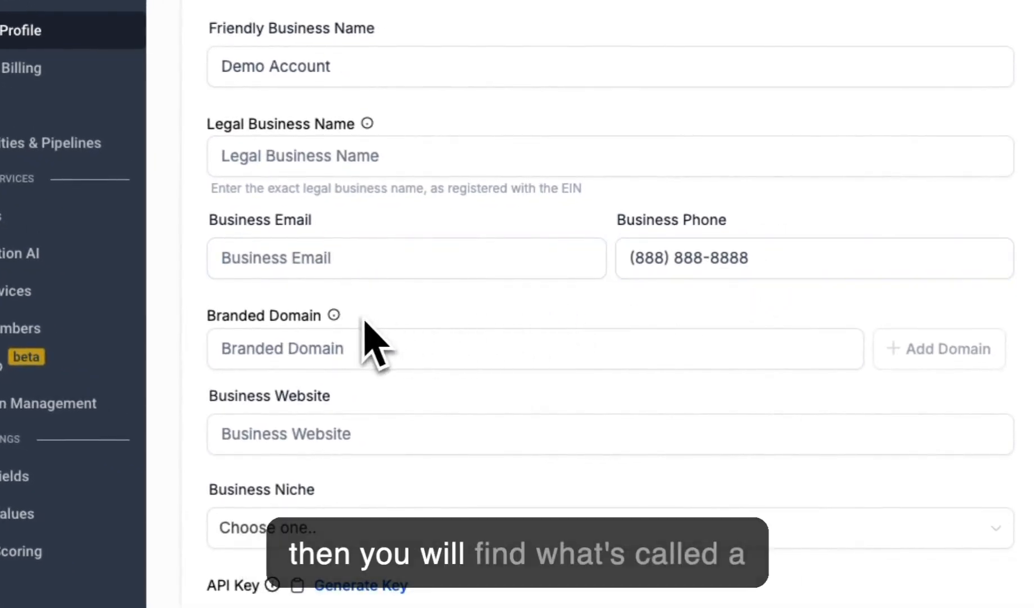
pyautogui.click(286, 346)
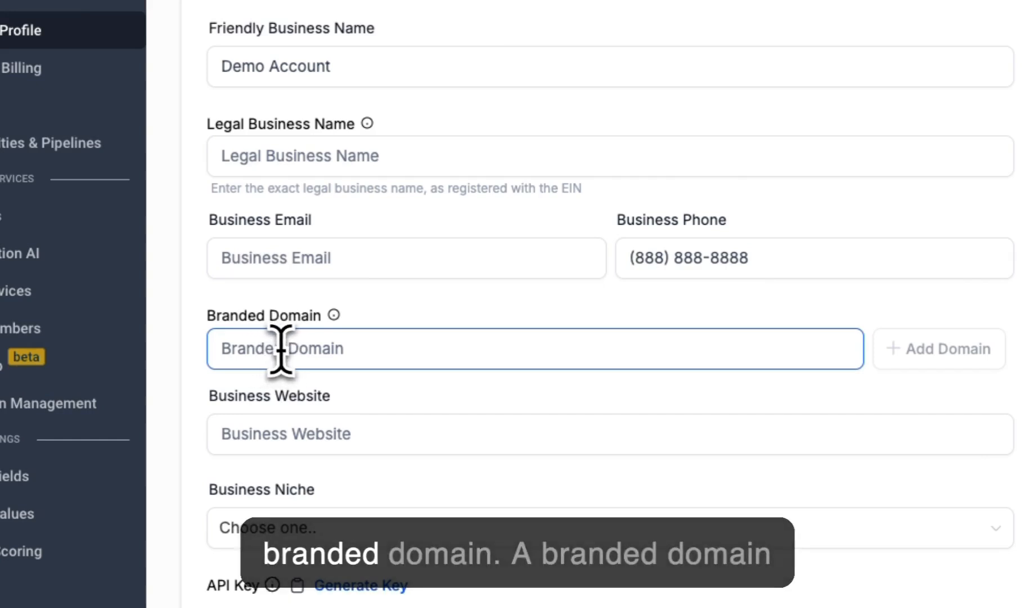
pyautogui.click(365, 318)
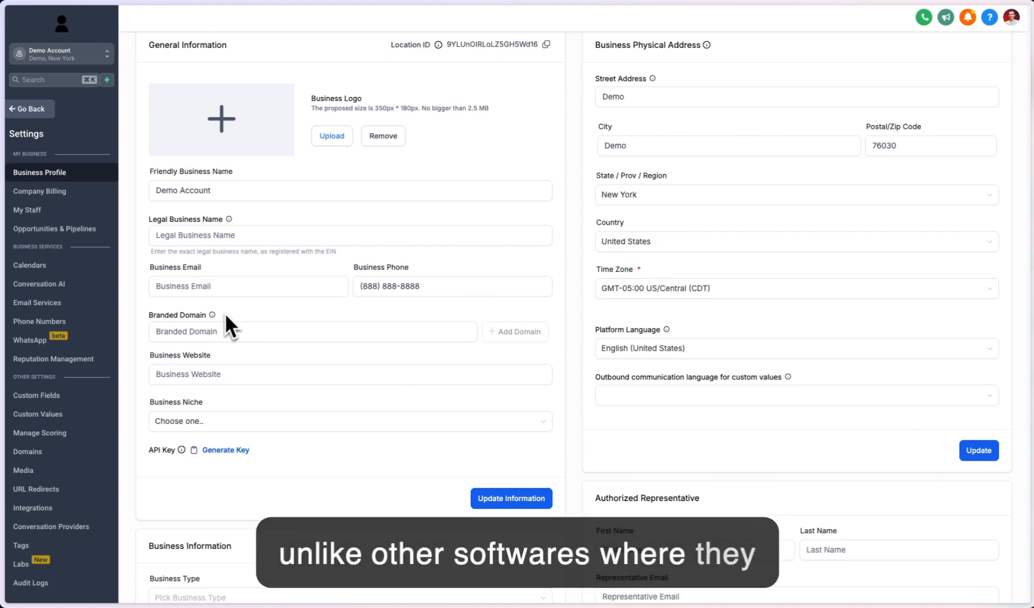
pyautogui.scroll(-1, 225, 312)
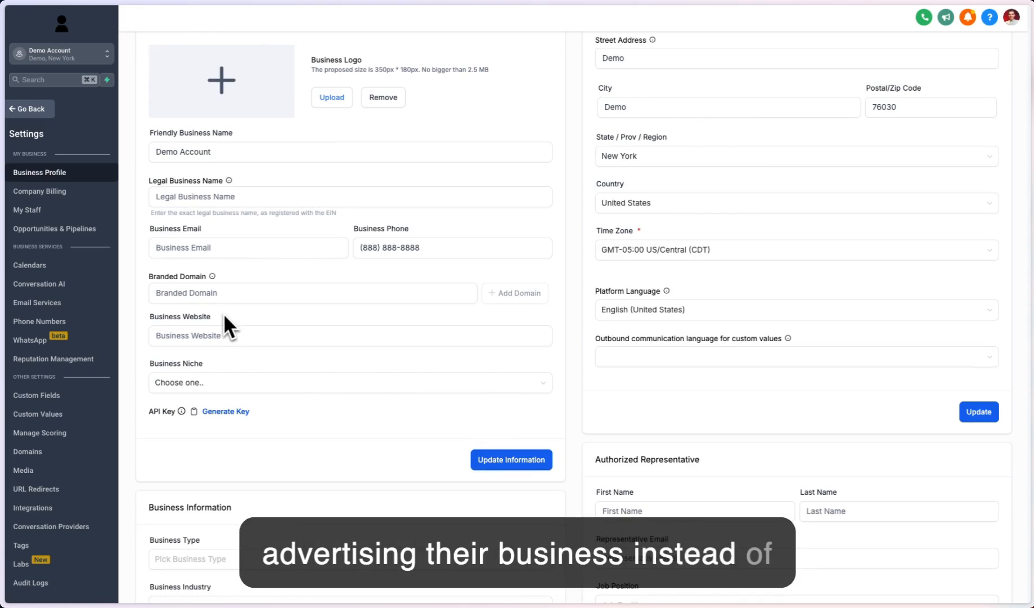
pyautogui.click(185, 335)
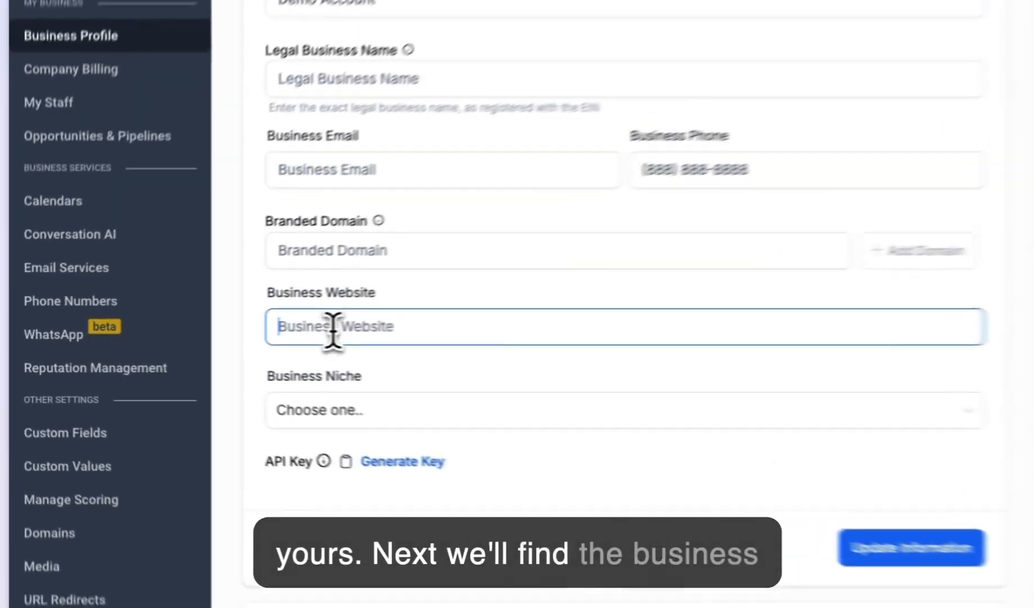
pyautogui.click(452, 287)
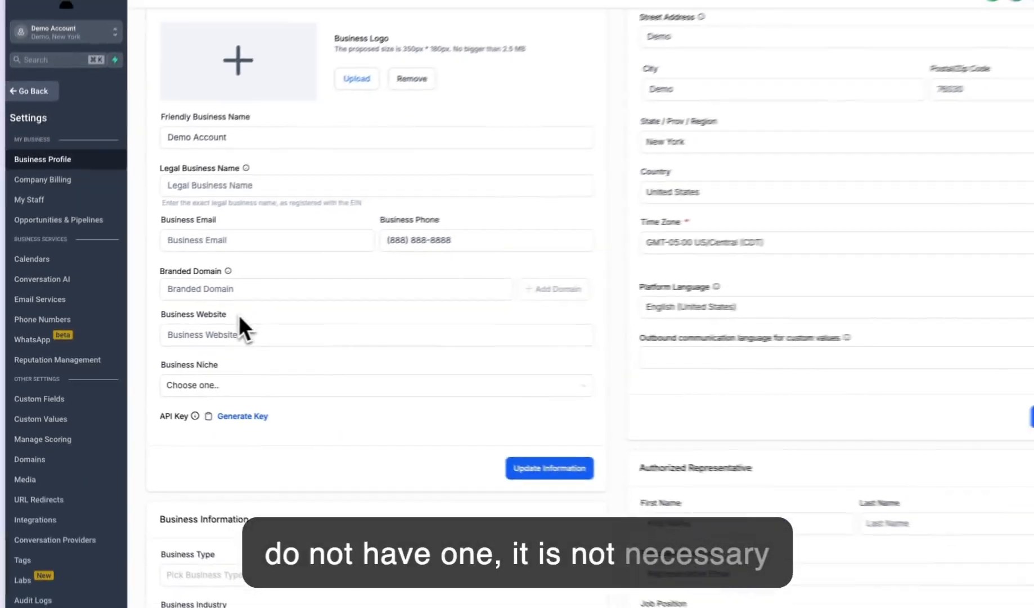
pyautogui.scroll(-1, 208, 351)
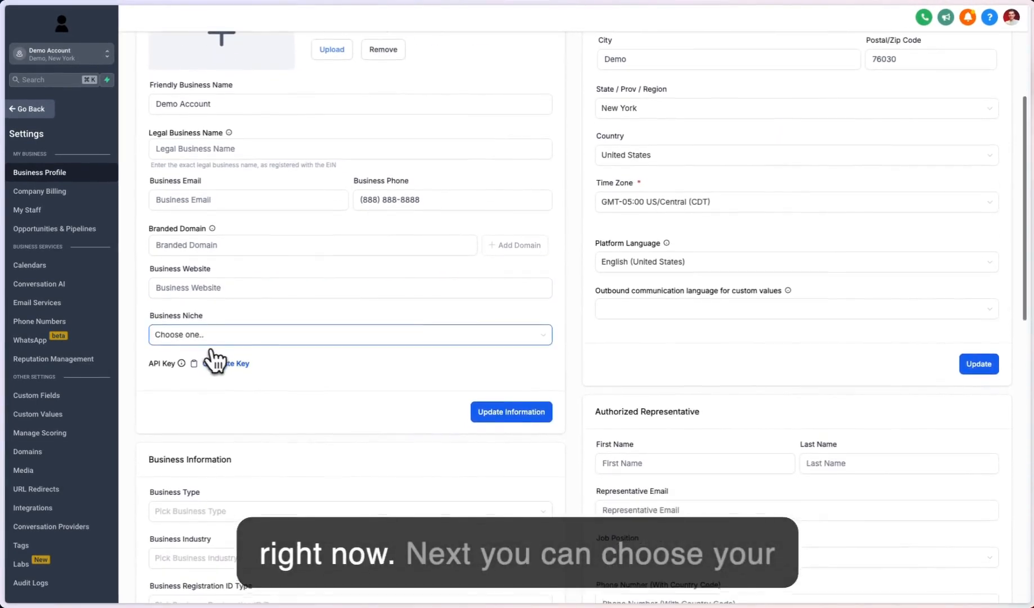
# Check the available business niche options and save the general information.
pyautogui.click(214, 333)
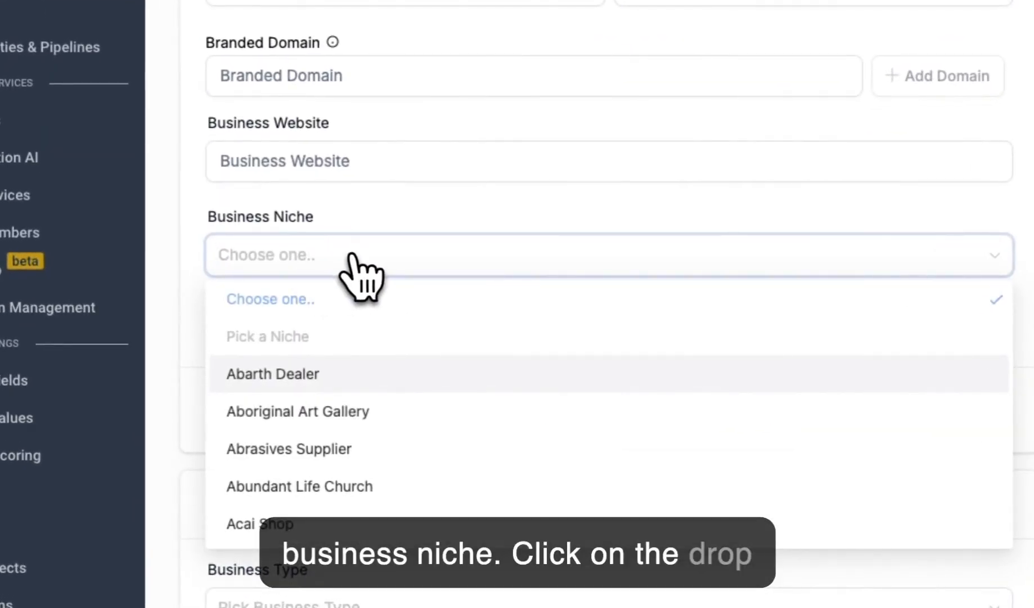
pyautogui.click(341, 222)
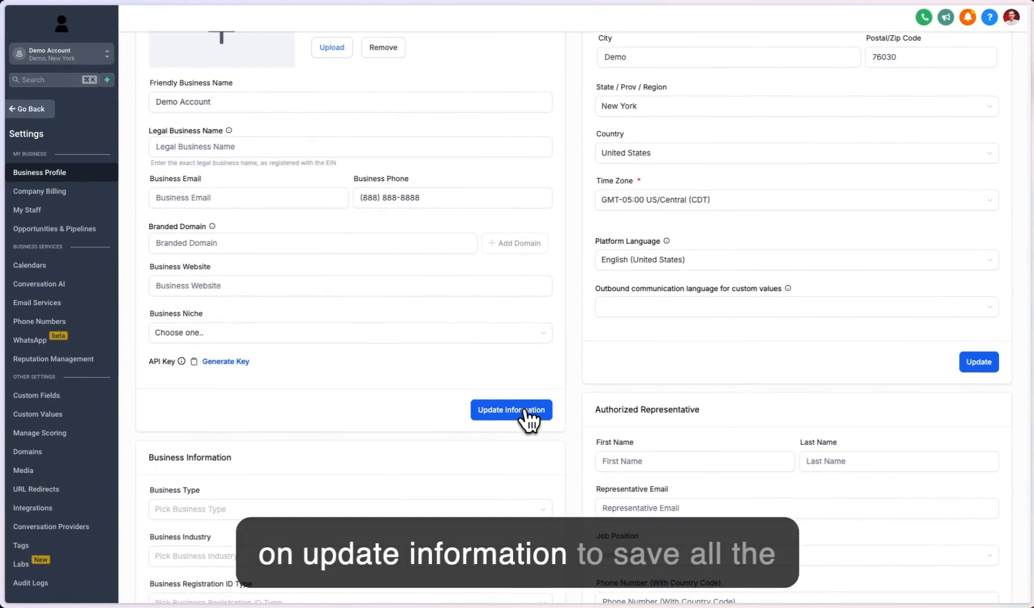
pyautogui.click(526, 410)
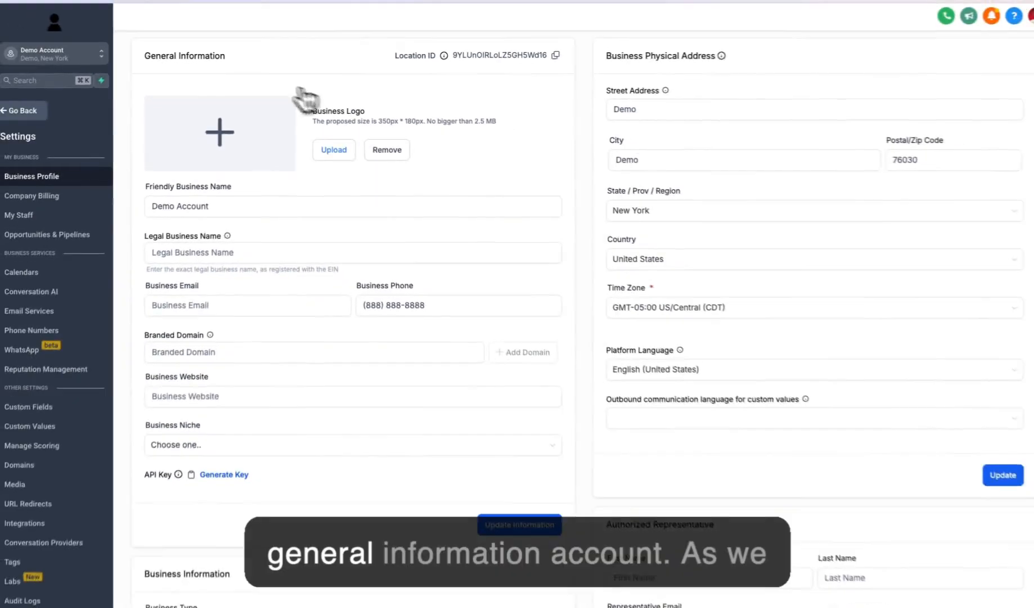
# Look through the available business types and business industries in the business information section.
pyautogui.scroll(-5, 353, 379)
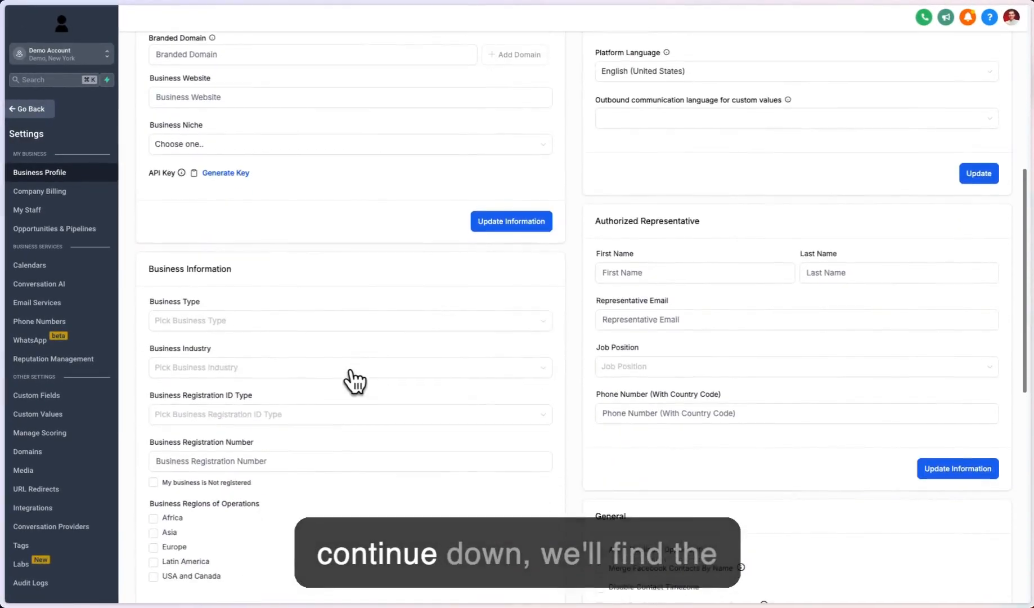
pyautogui.scroll(-3, 353, 381)
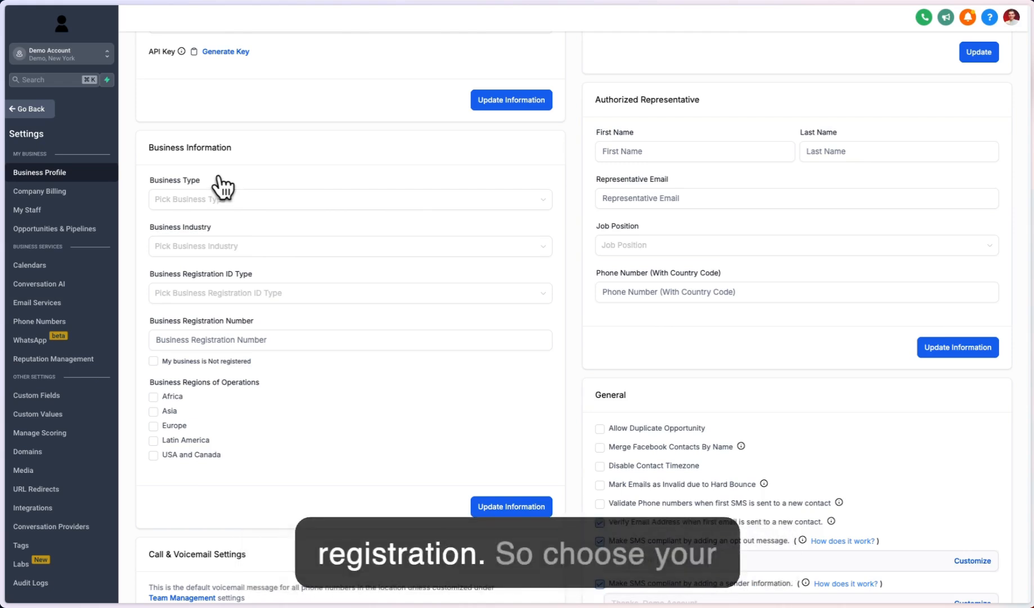
pyautogui.click(232, 198)
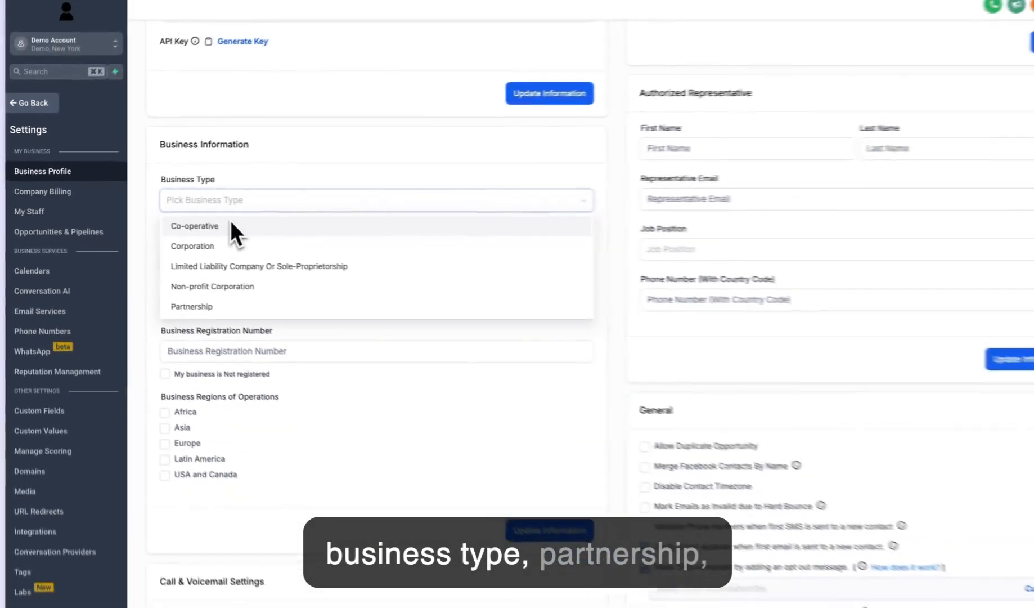
pyautogui.click(239, 175)
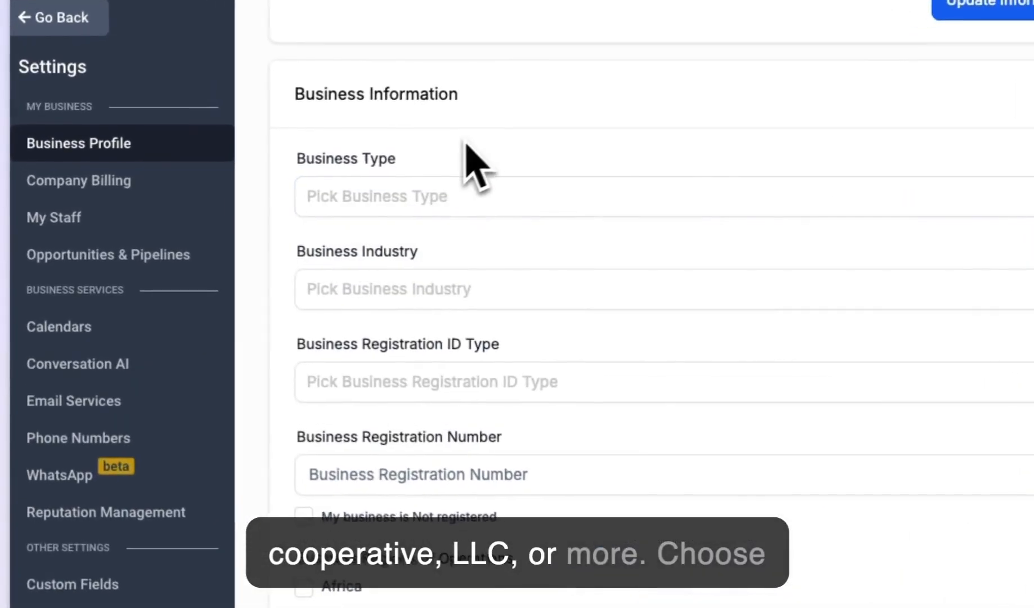
pyautogui.click(426, 294)
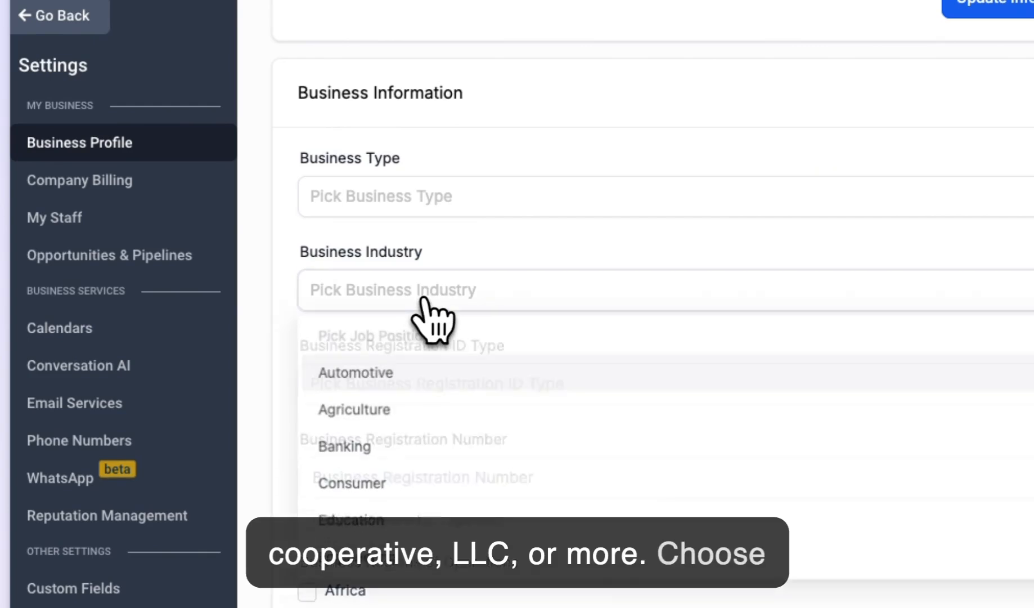
pyautogui.click(443, 261)
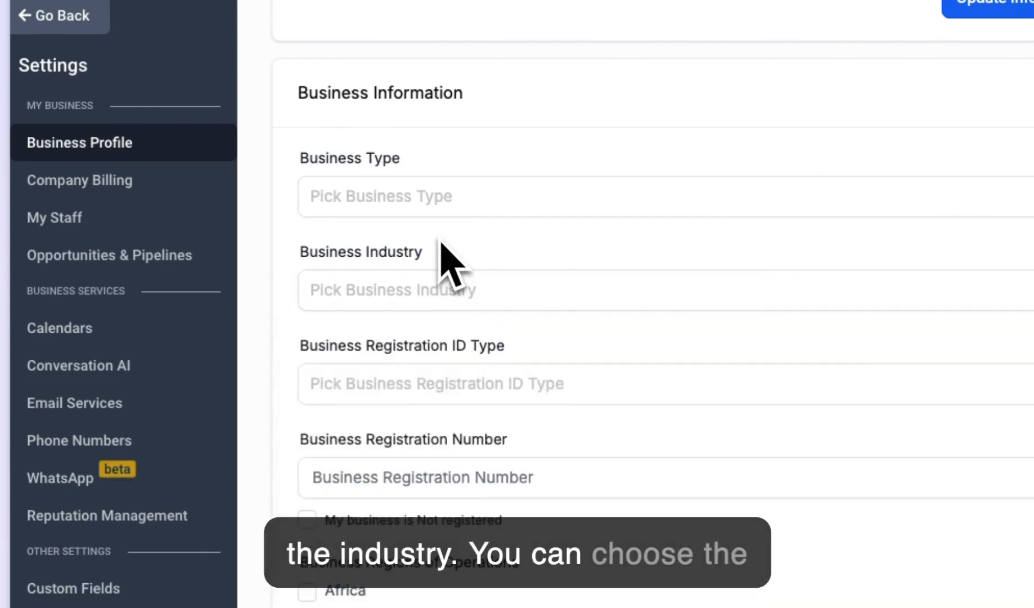
# Check the registration ID types, registration number field and regions of operations, and save the business information.
pyautogui.click(454, 385)
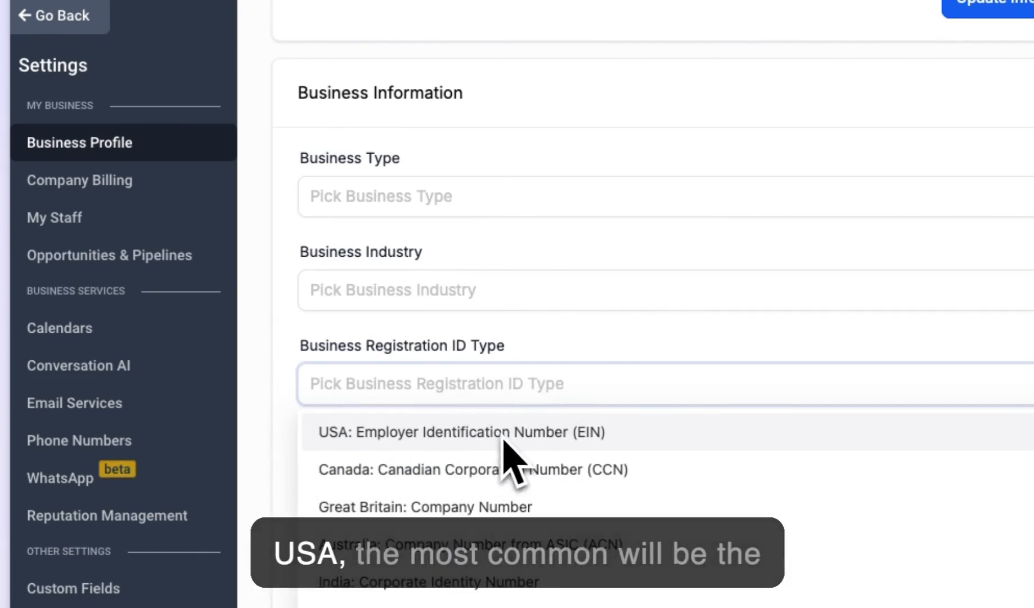
pyautogui.click(557, 360)
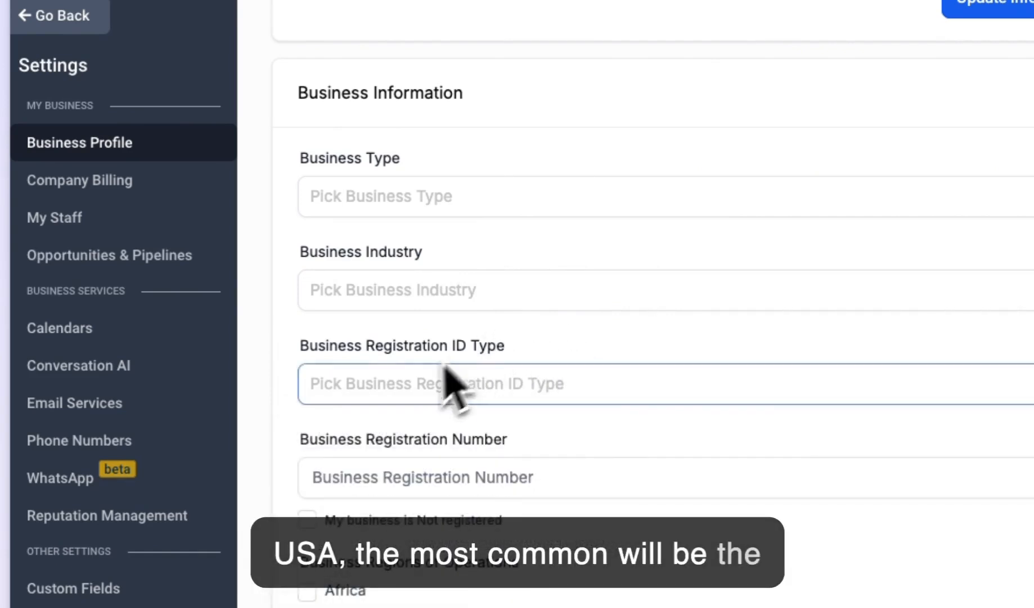
pyautogui.click(380, 472)
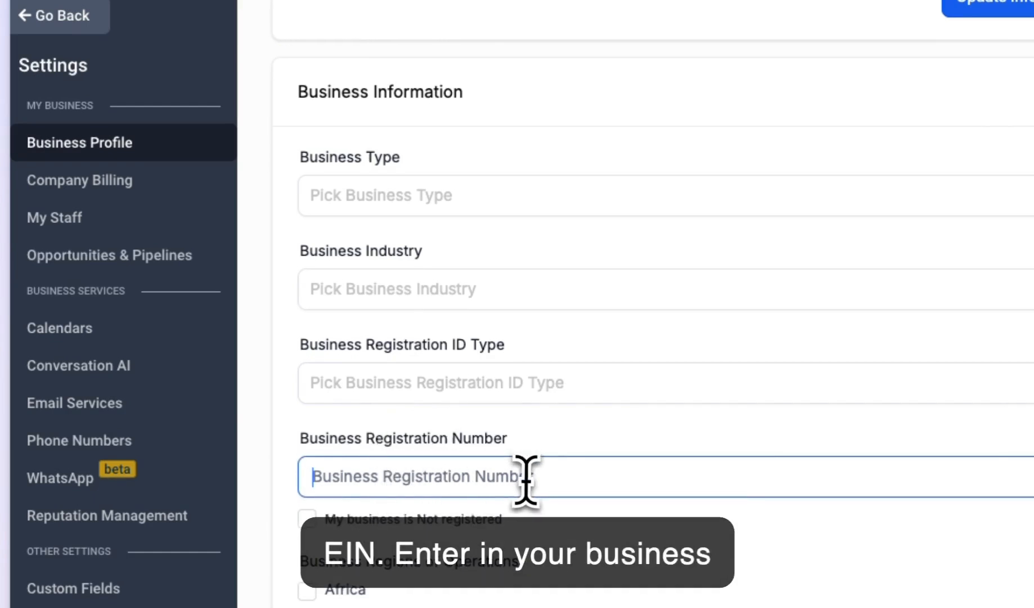
pyautogui.scroll(-2, 526, 478)
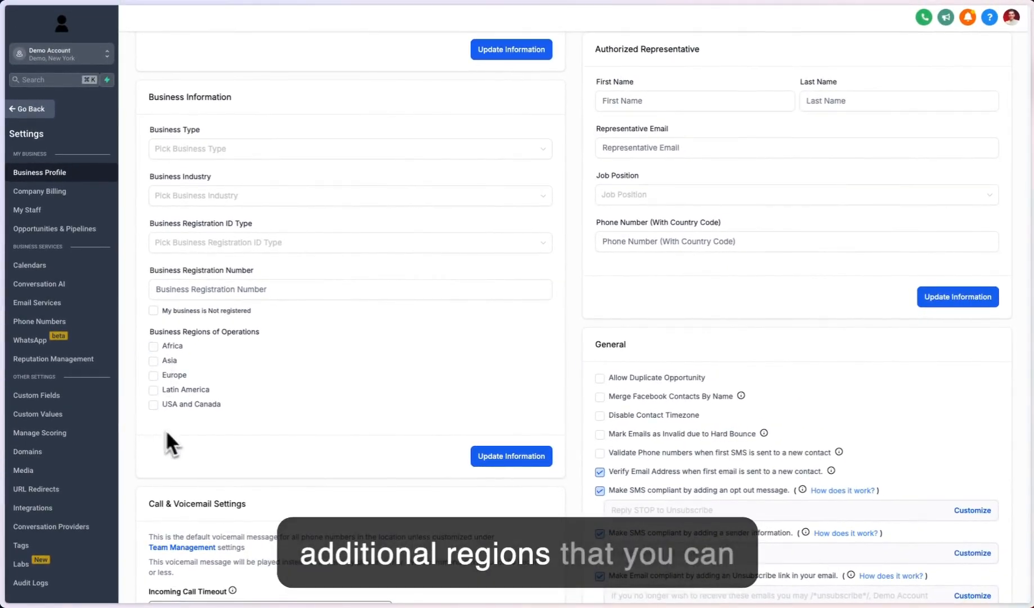
pyautogui.click(516, 459)
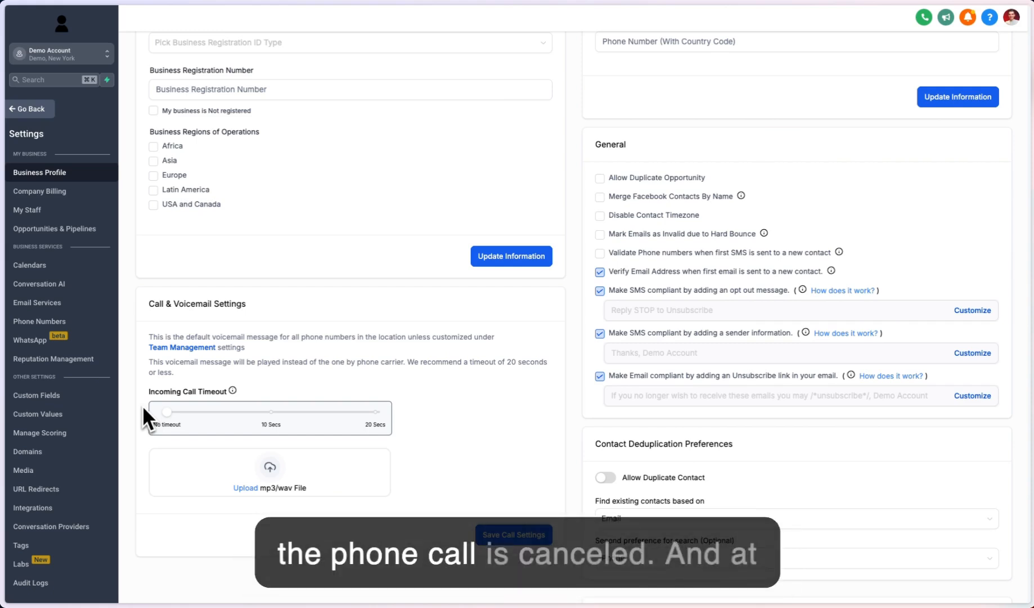
# Set the incoming call timeout to 20 seconds and save the call settings.
pyautogui.moveTo(166, 418); pyautogui.dragTo(265, 426)
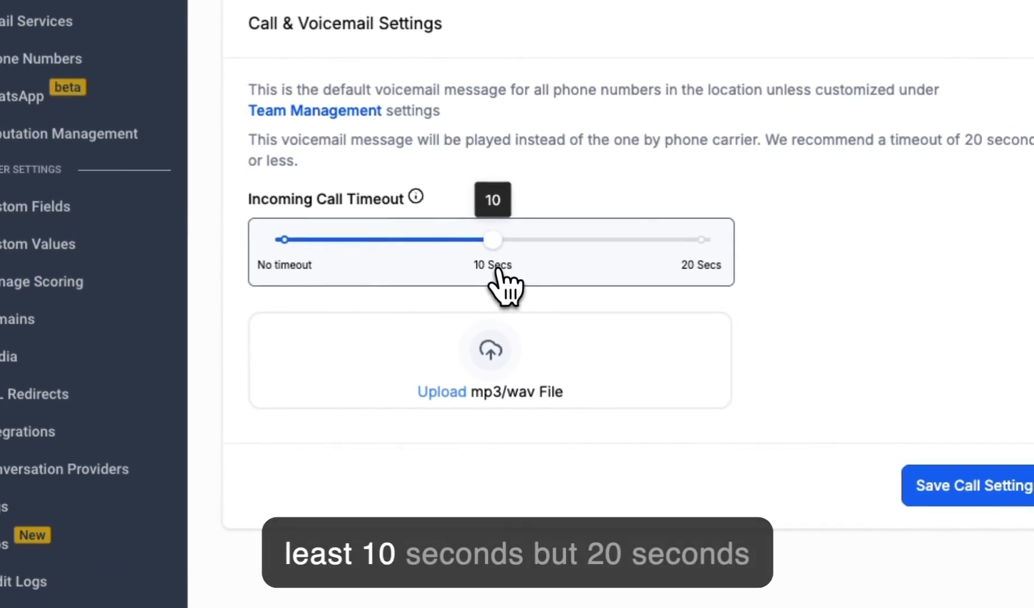
pyautogui.moveTo(498, 268); pyautogui.dragTo(698, 283)
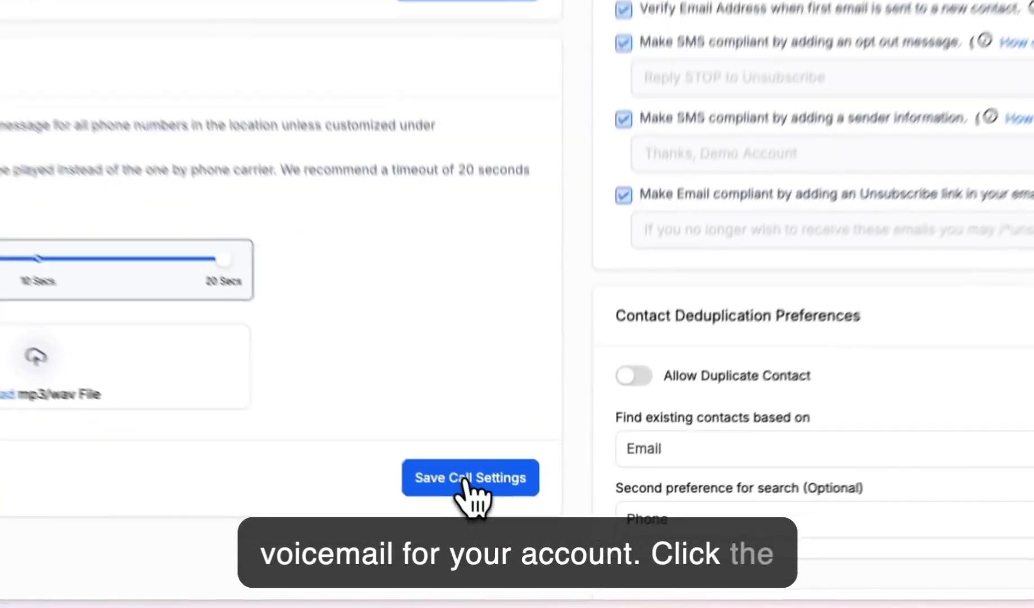
pyautogui.click(516, 535)
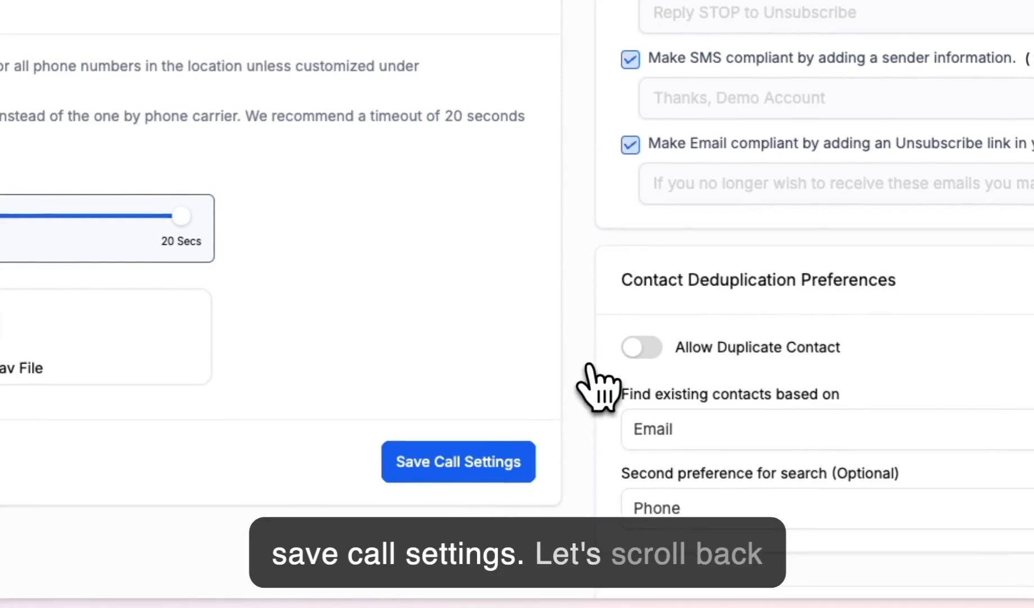
# Check the street address, city and state fields in the business physical address section.
pyautogui.scroll(5, 591, 377)
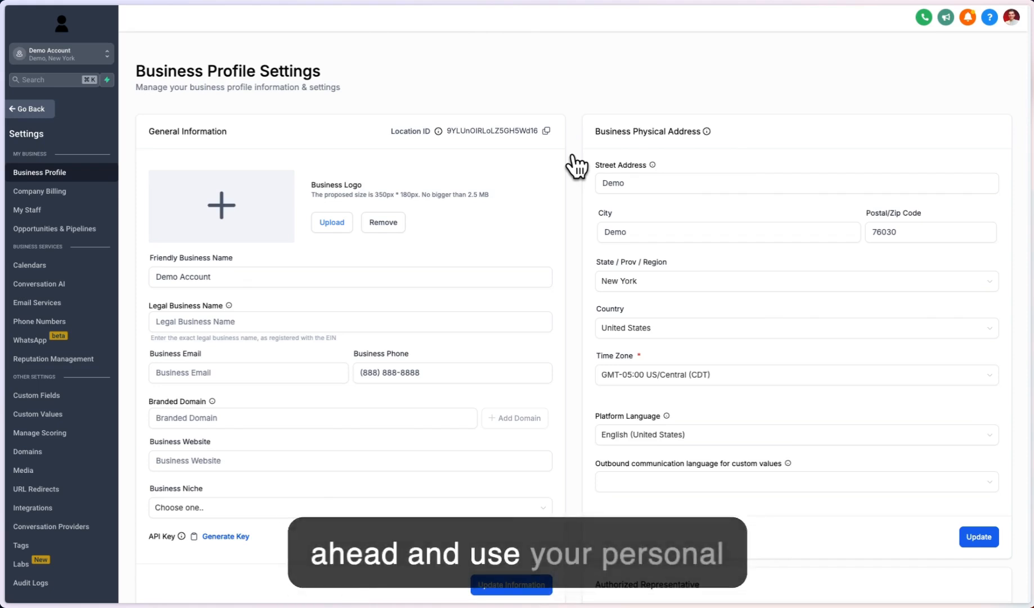
pyautogui.click(614, 184)
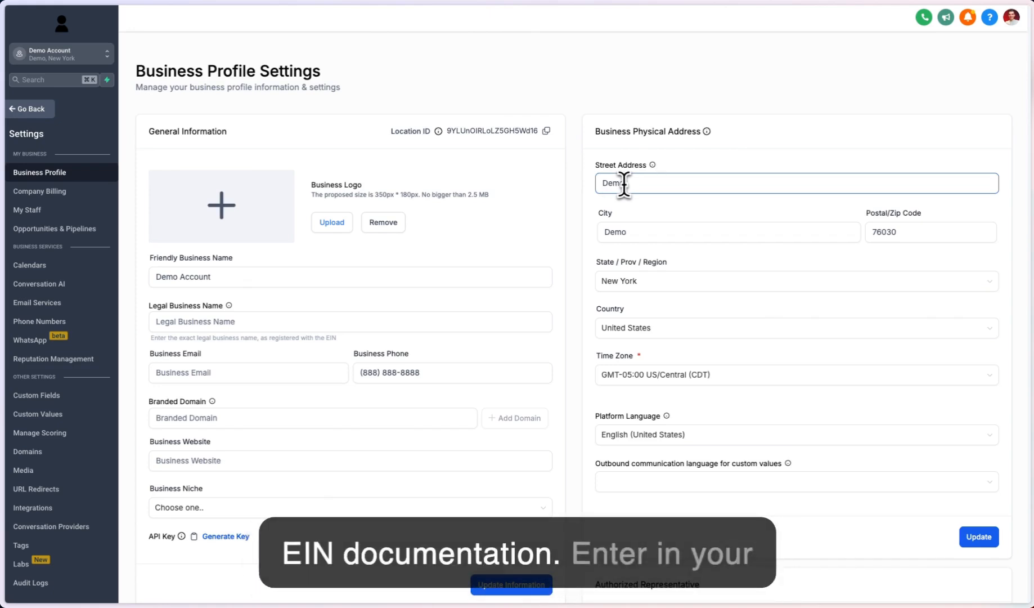
pyautogui.doubleClick(614, 183)
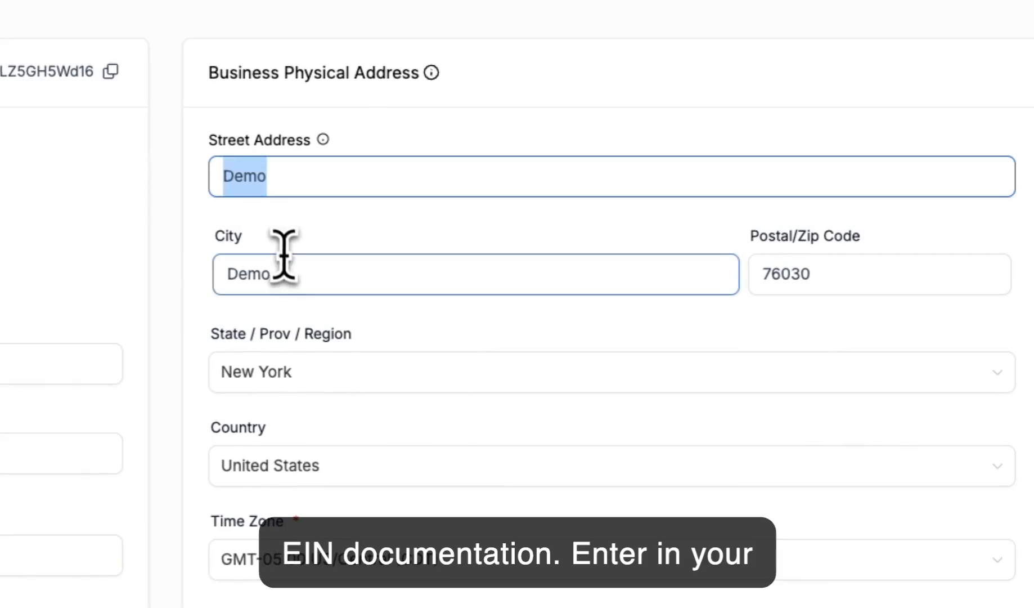
pyautogui.click(286, 269)
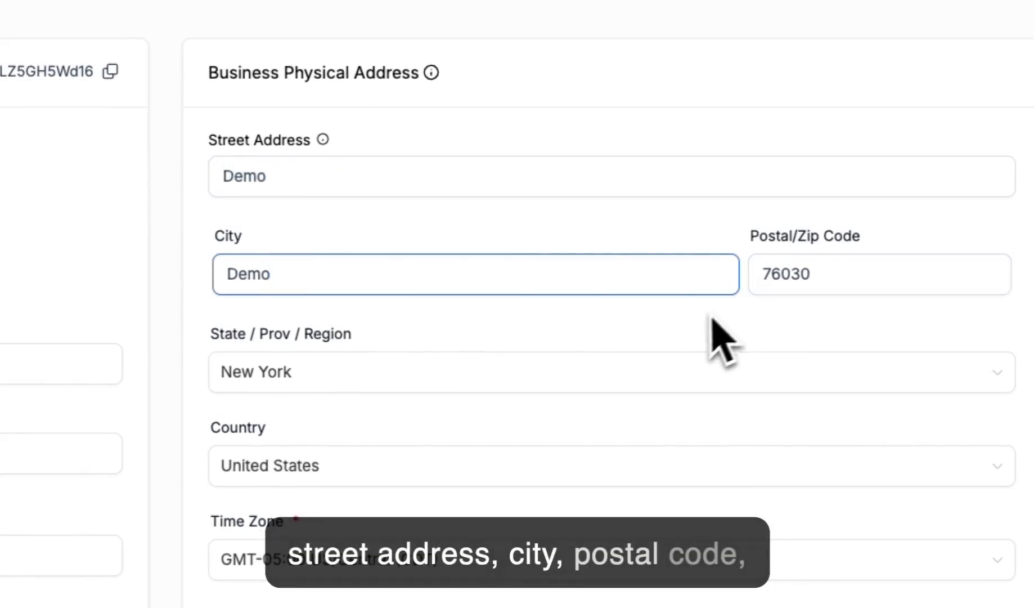
pyautogui.click(602, 372)
pyautogui.click(567, 337)
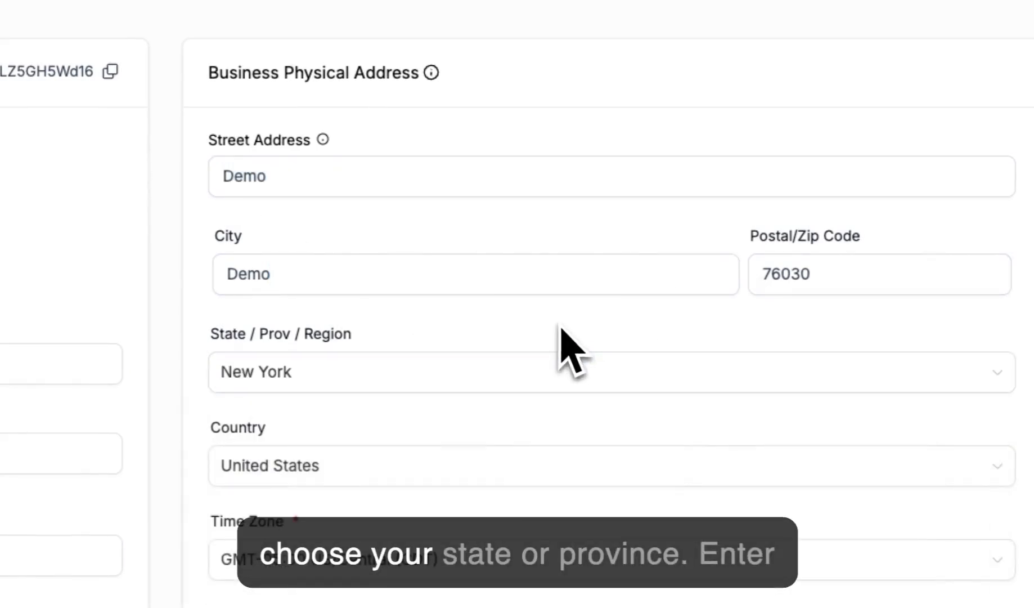
# Check the country and the available time zones for the business physical address.
pyautogui.scroll(-3, 428, 416)
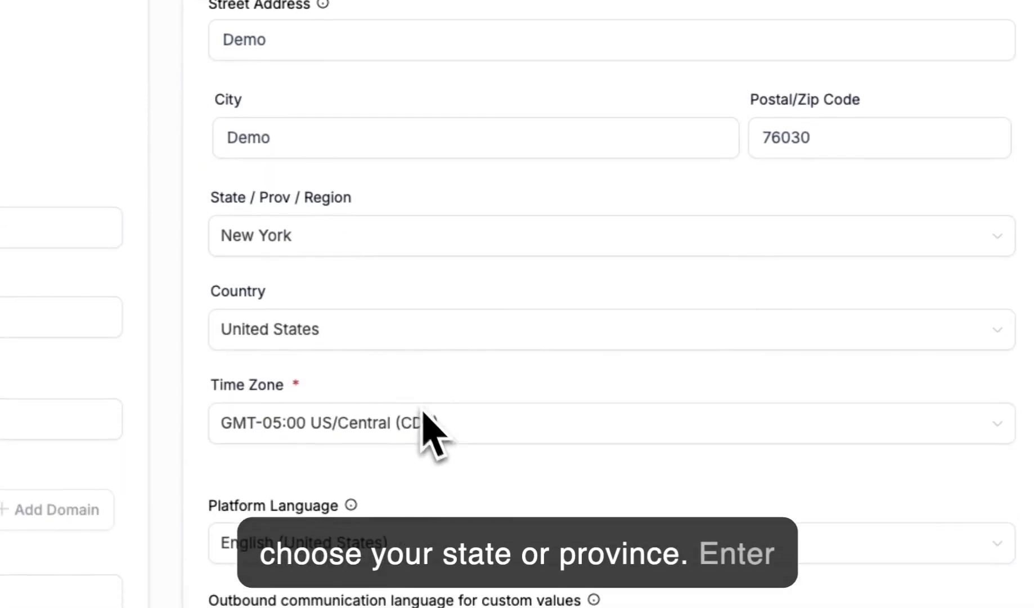
pyautogui.click(348, 338)
pyautogui.click(360, 291)
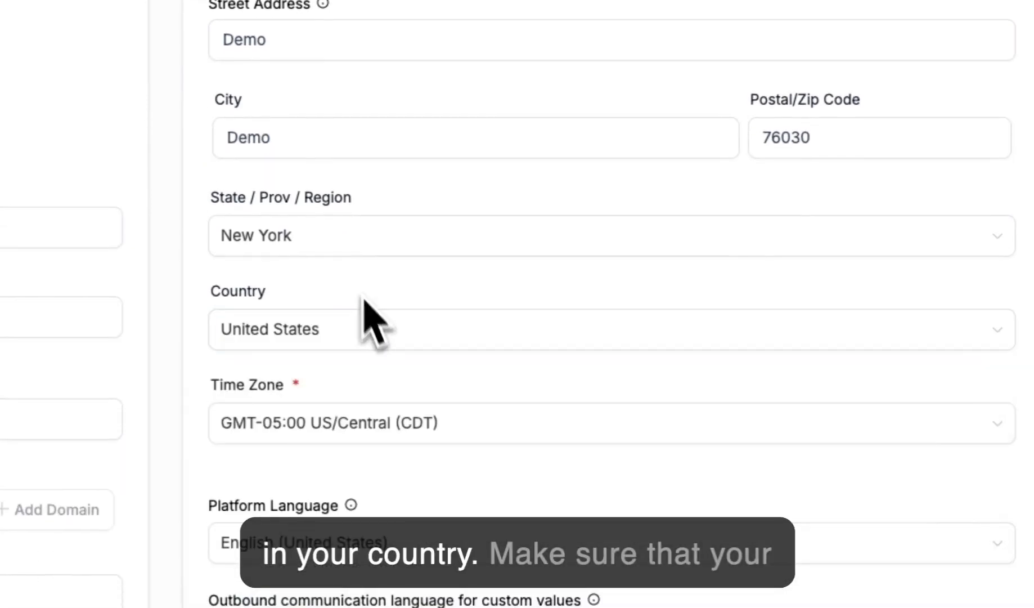
pyautogui.click(434, 429)
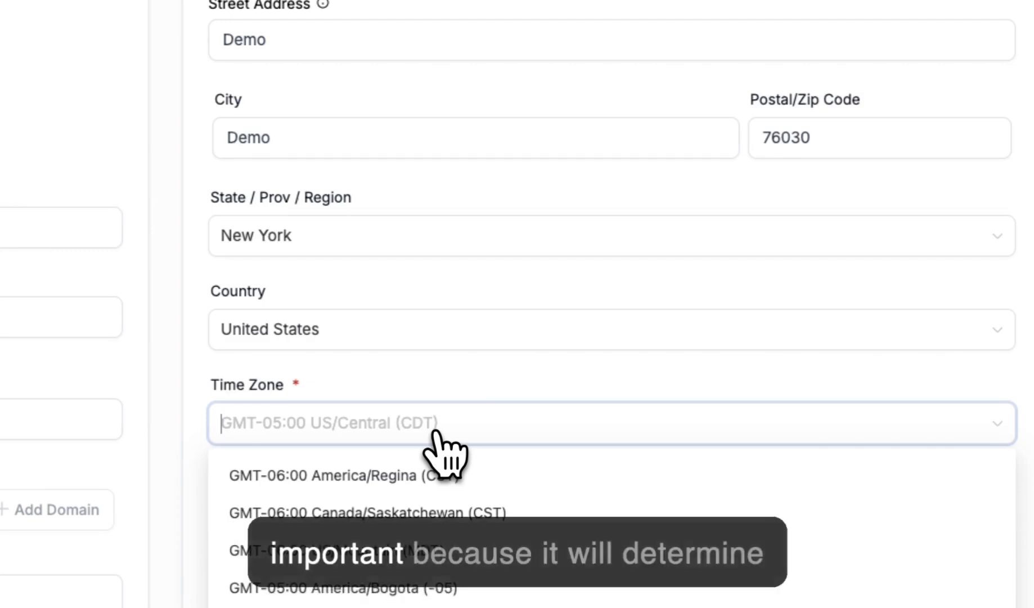
pyautogui.click(438, 385)
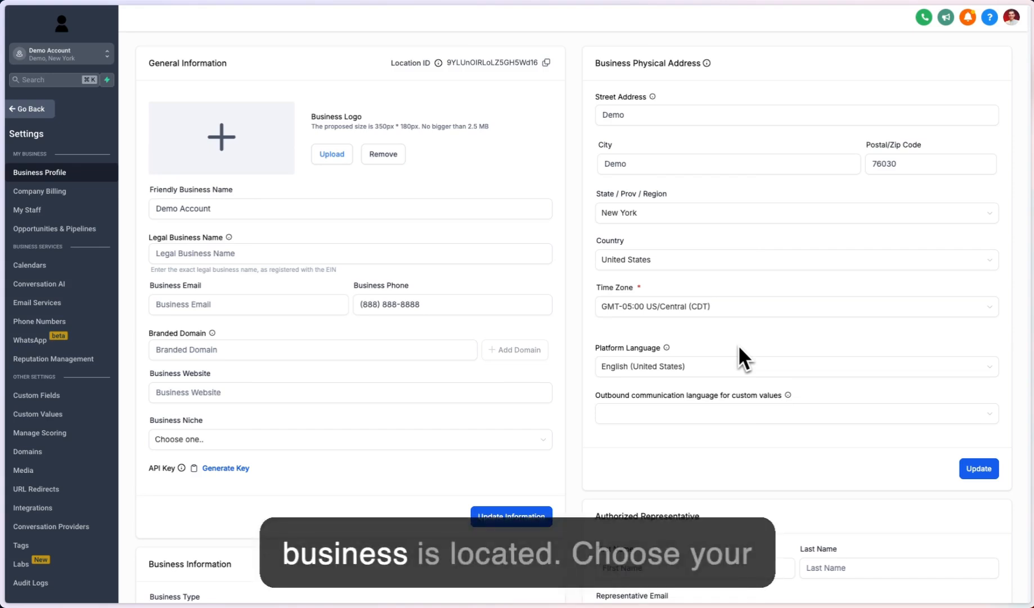
# Check the platform language options and set the outbound communication language for custom values to English (United States).
pyautogui.scroll(-2, 740, 349)
pyautogui.click(720, 289)
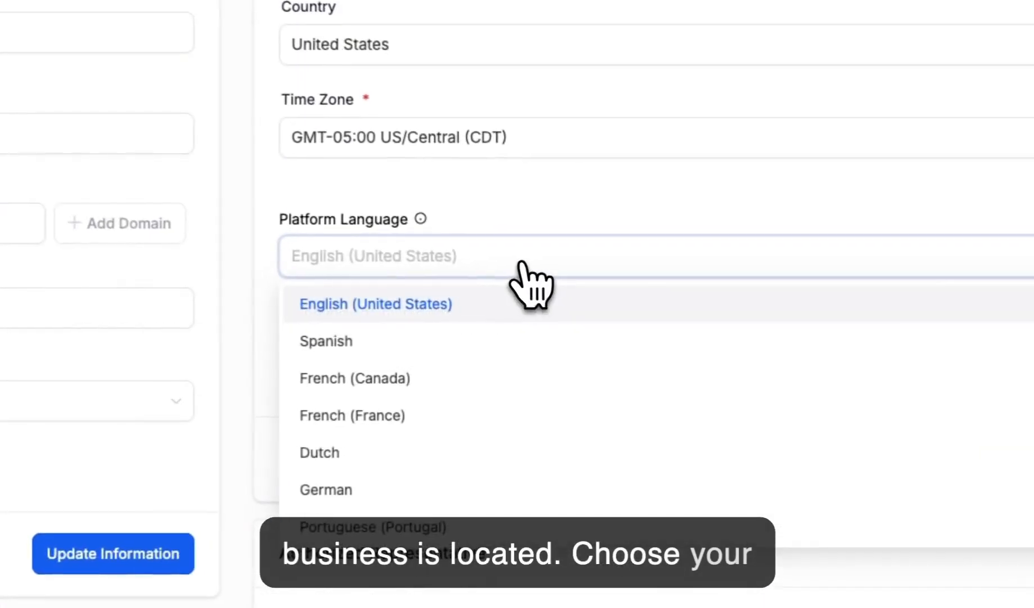
pyautogui.click(523, 221)
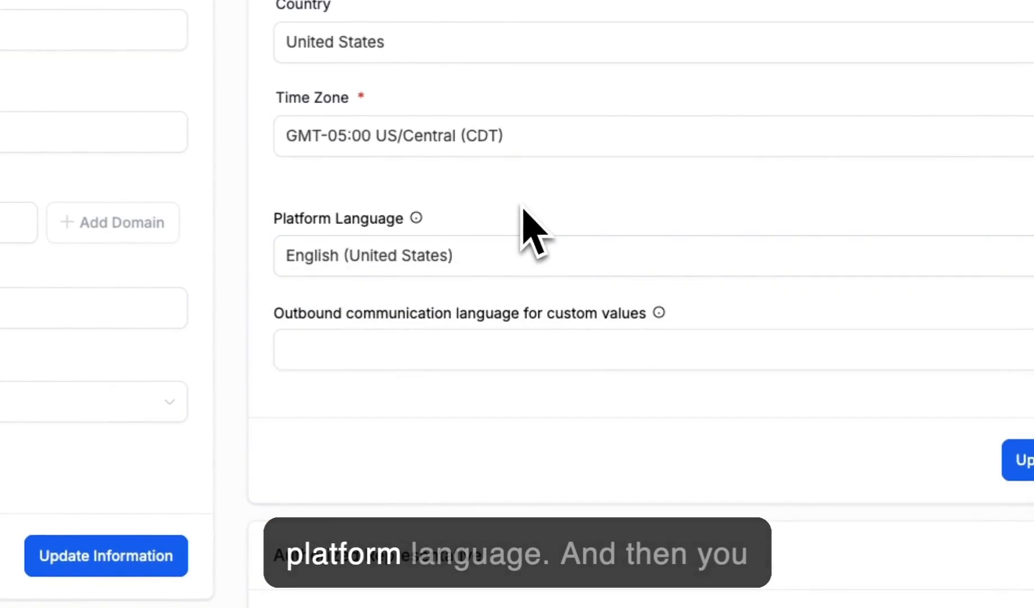
pyautogui.click(588, 351)
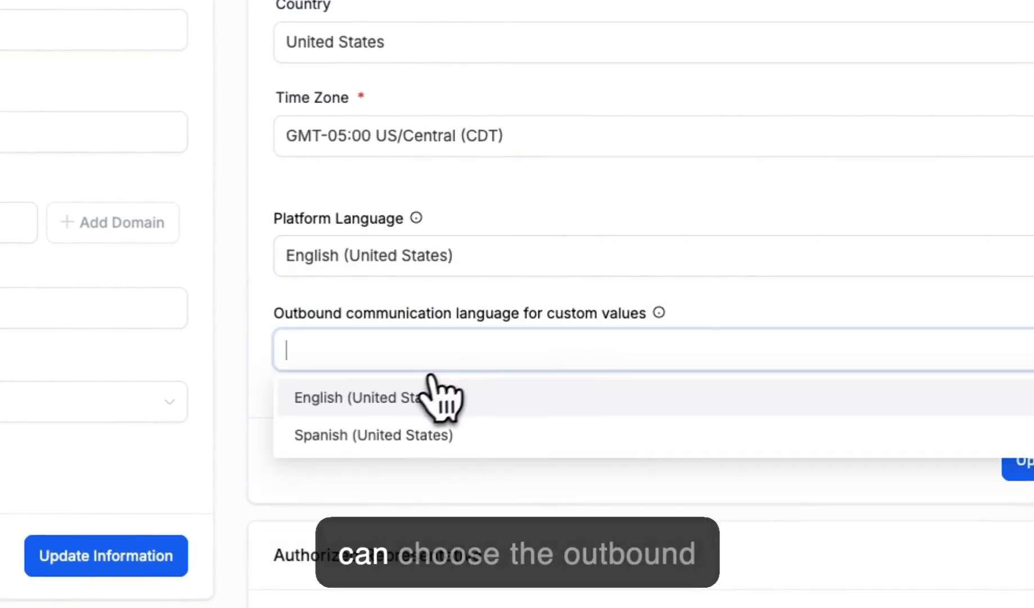
pyautogui.click(399, 397)
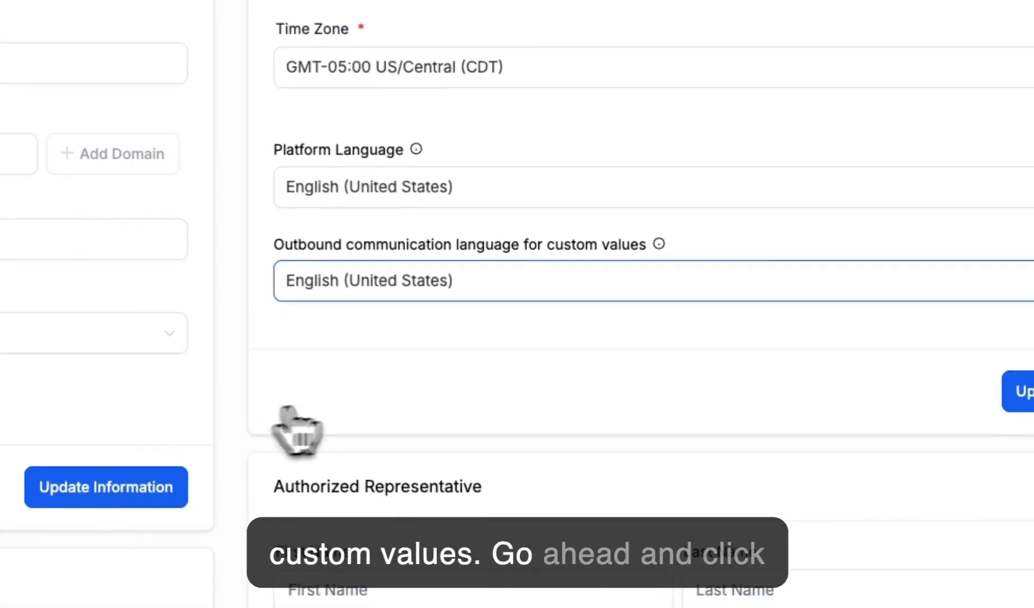
# Check the authorized representative's name, email, job position and phone number fields, and save the representative information.
pyautogui.scroll(-3, 671, 316)
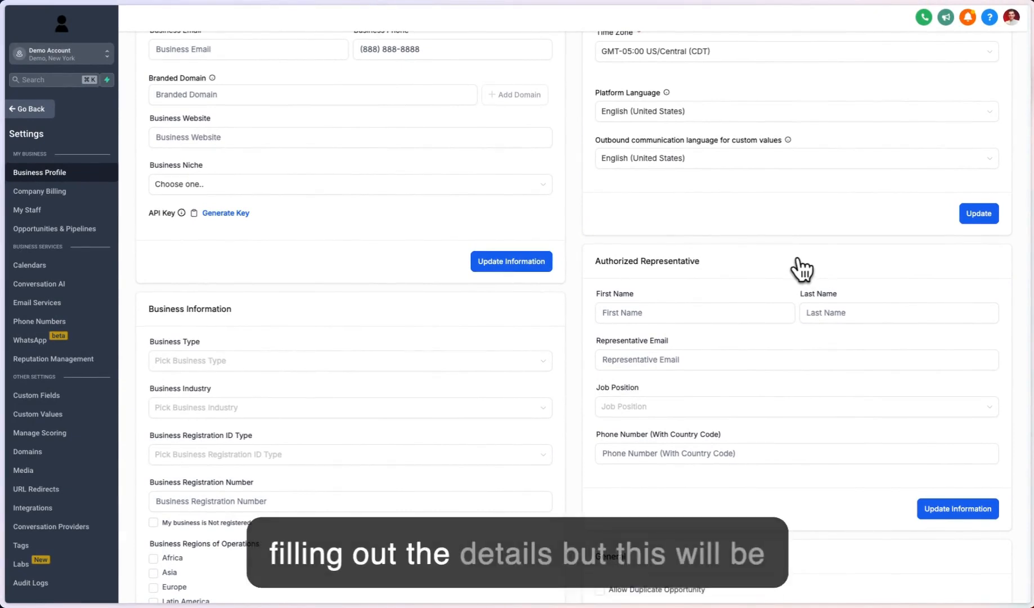
pyautogui.scroll(-1, 801, 269)
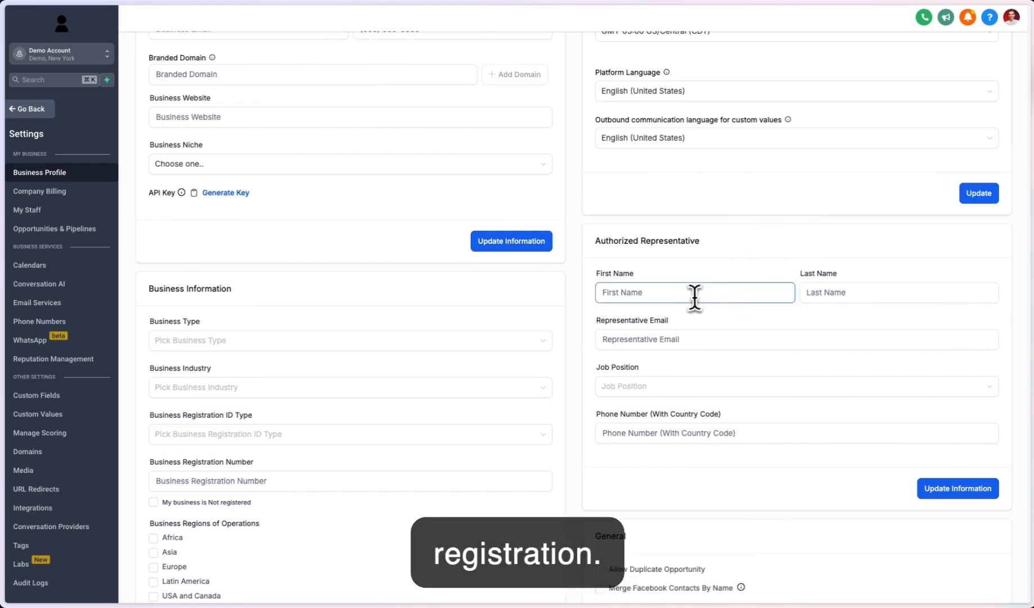
pyautogui.click(818, 298)
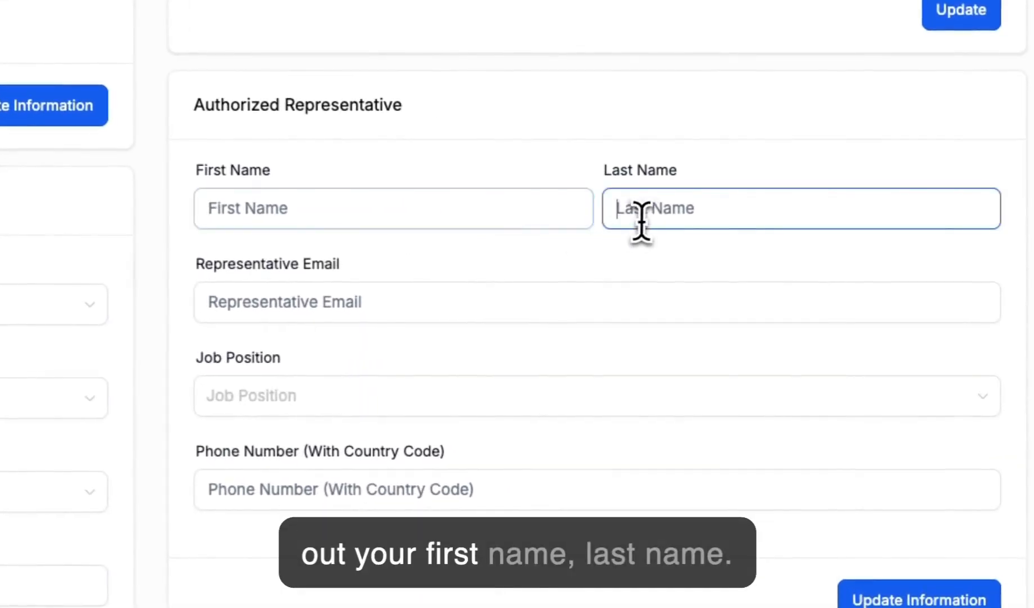
pyautogui.click(572, 288)
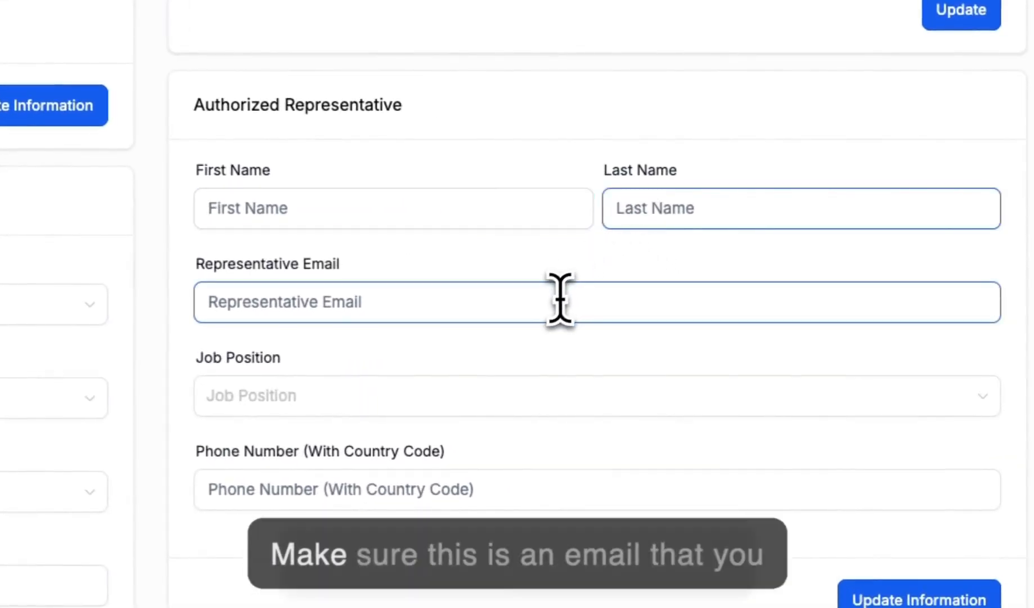
pyautogui.click(599, 274)
pyautogui.scroll(-1, 601, 273)
pyautogui.click(595, 316)
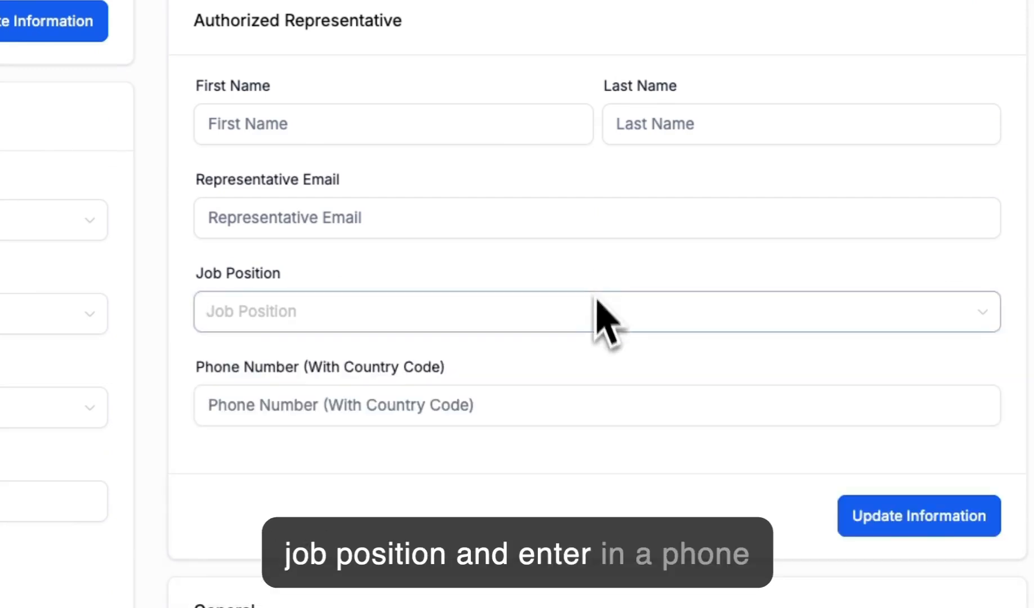
pyautogui.click(576, 396)
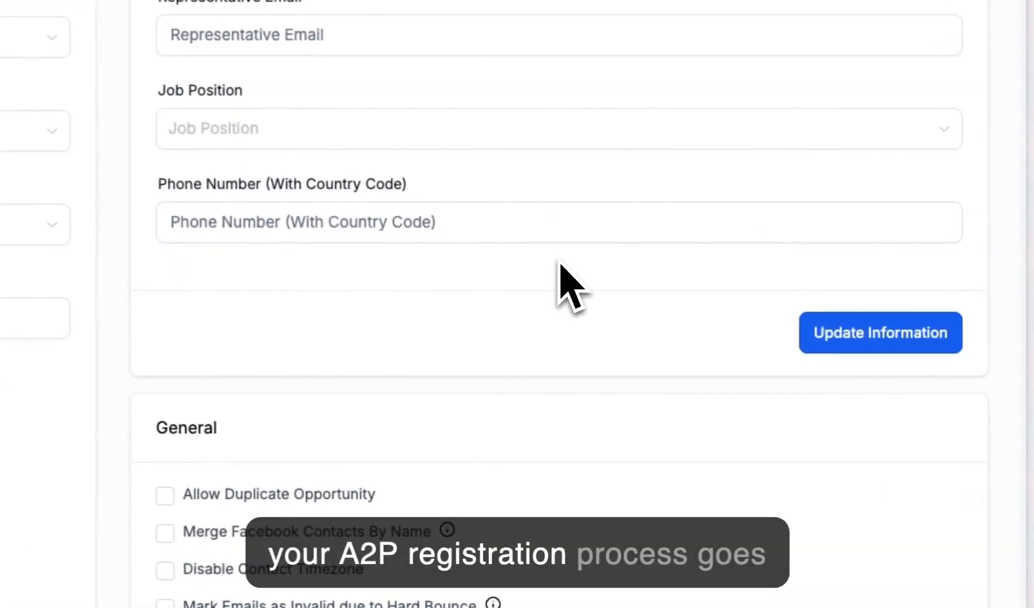
pyautogui.click(872, 336)
# Examine the general options for duplicate opportunities, contact merging, email and phone validation, and SMS and email compliance messages.
pyautogui.scroll(-3, 644, 310)
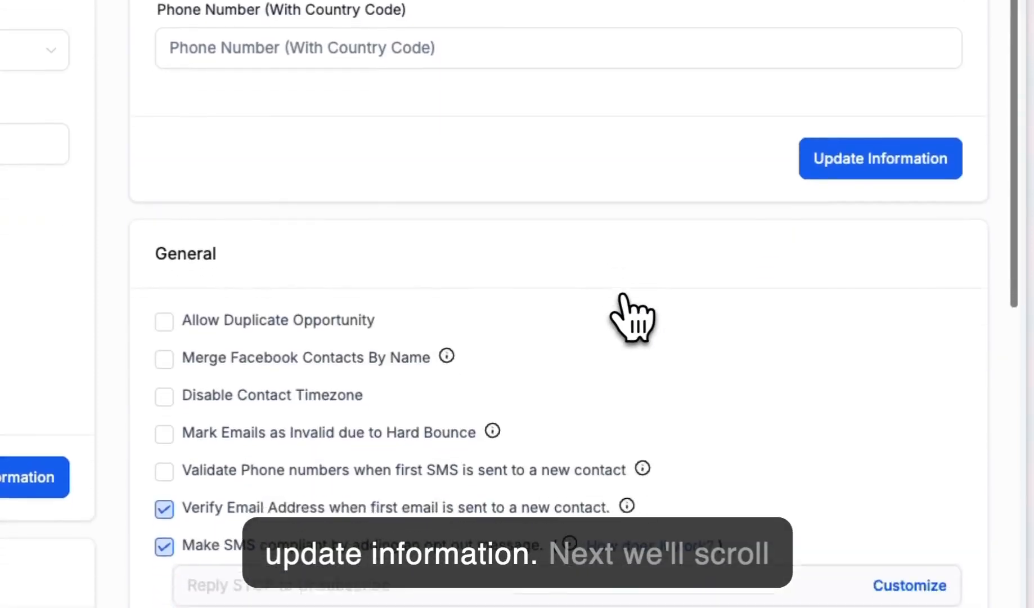
pyautogui.scroll(-2, 781, 400)
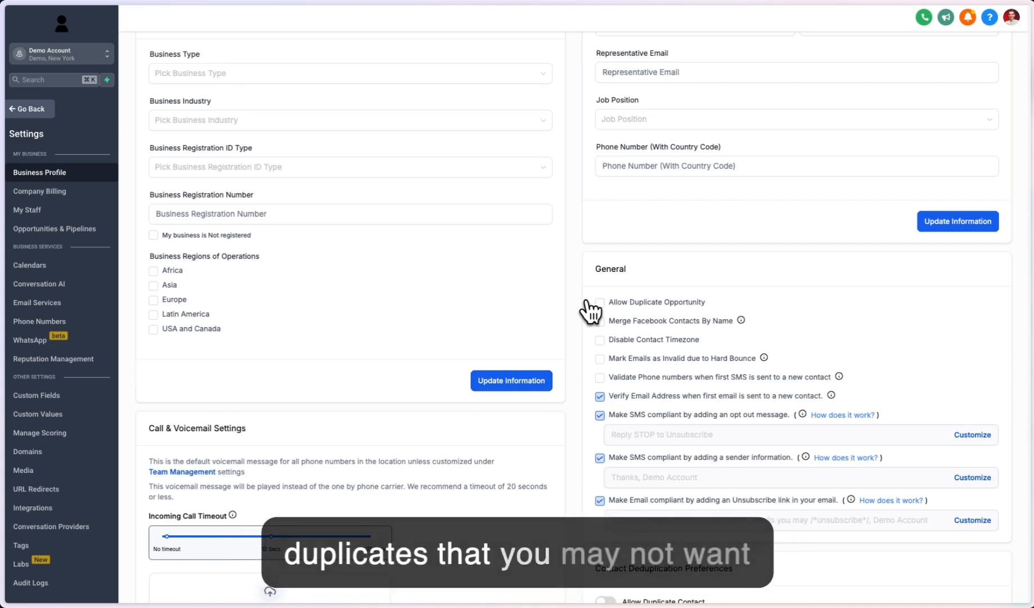
pyautogui.scroll(-1, 590, 311)
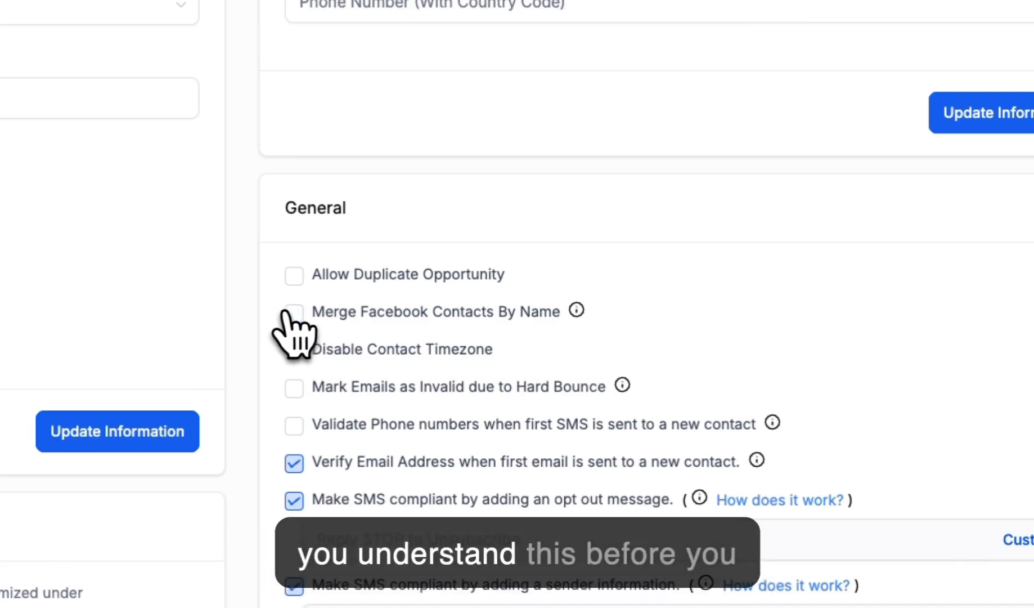
pyautogui.scroll(-2, 276, 315)
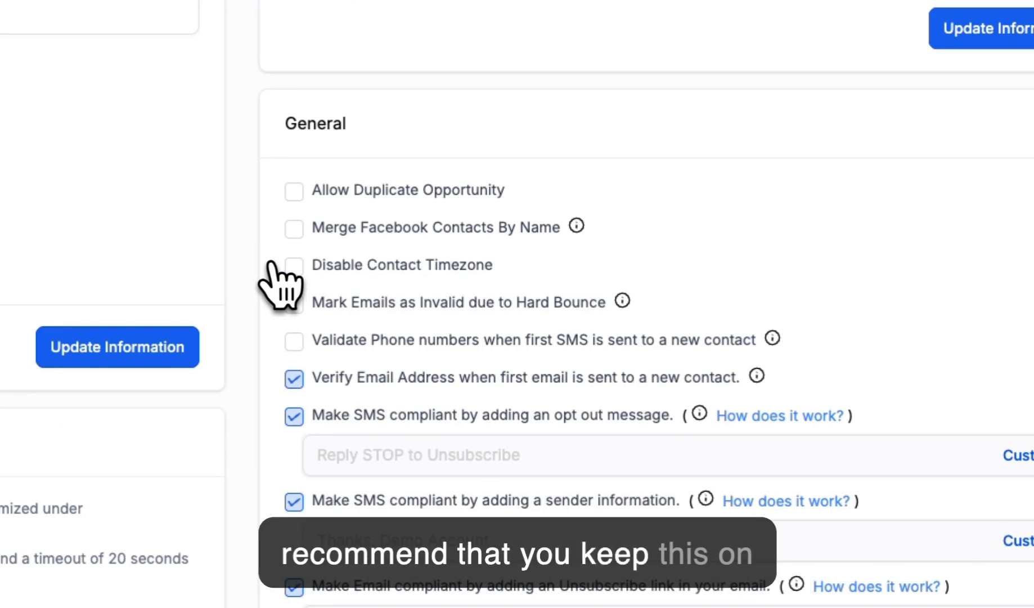
pyautogui.scroll(-1, 270, 264)
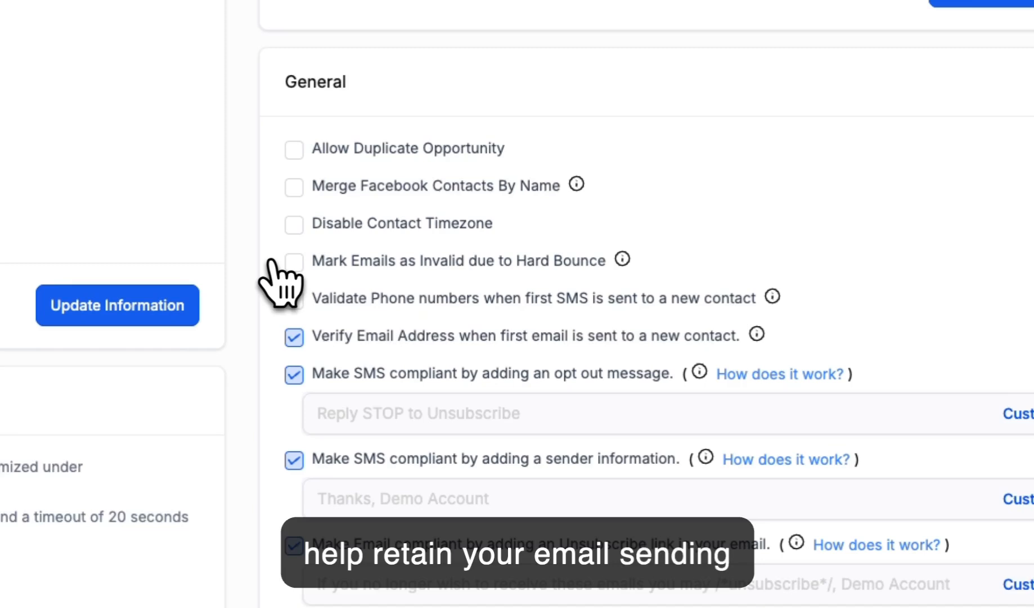
pyautogui.scroll(-2, 270, 264)
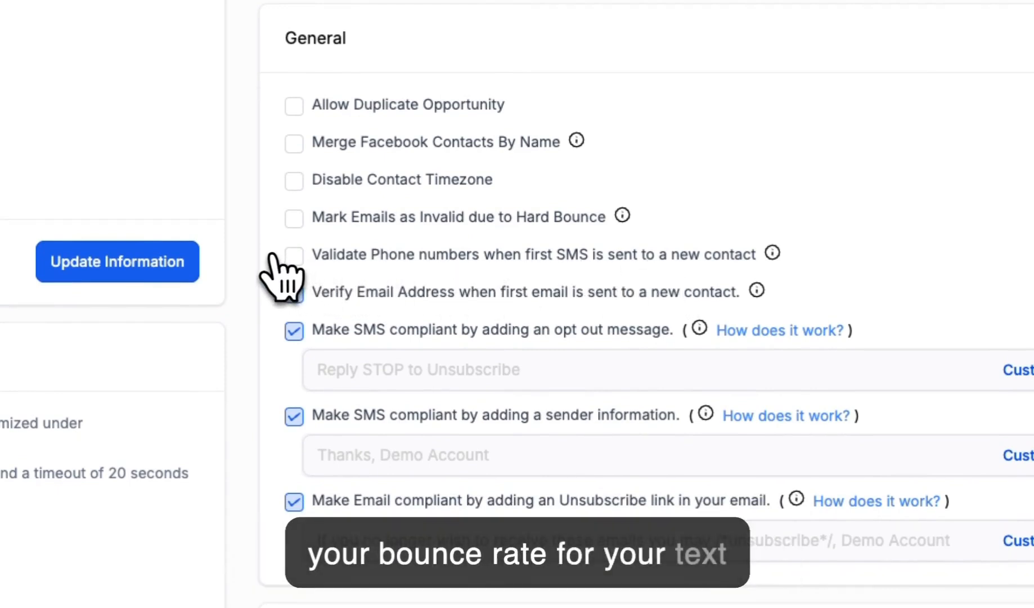
pyautogui.scroll(-1, 274, 256)
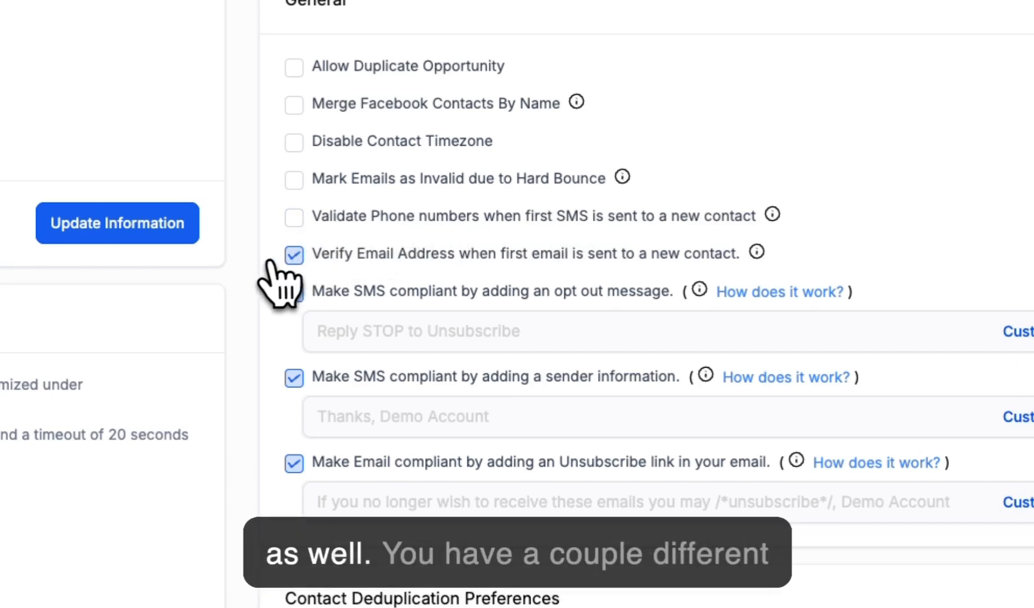
pyautogui.scroll(-1, 270, 267)
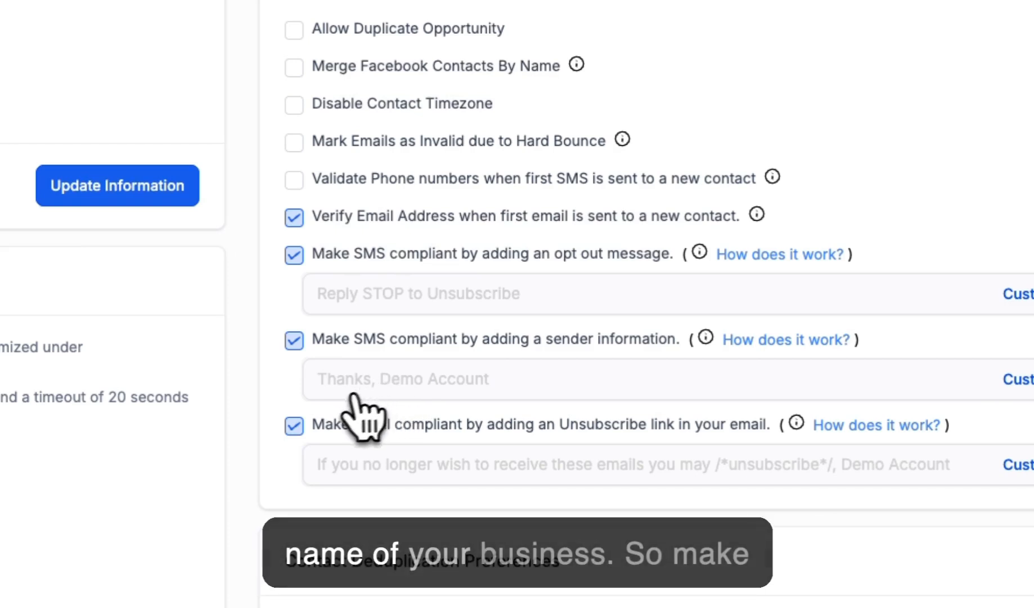
pyautogui.scroll(-2, 272, 401)
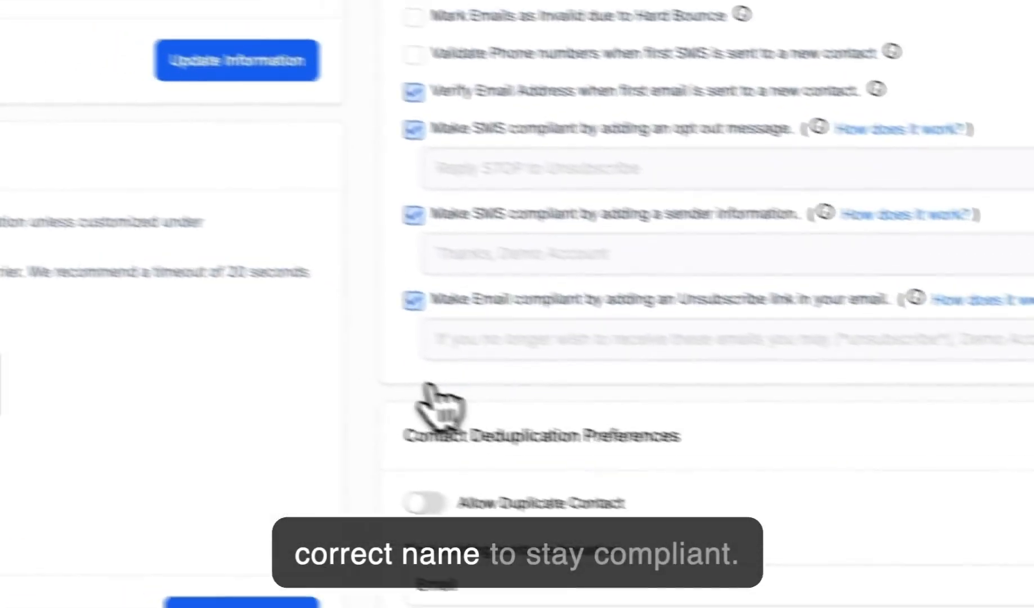
# Try allowing duplicate contacts, switch it back off, and check the criteria for finding existing contacts.
pyautogui.scroll(-5, 477, 376)
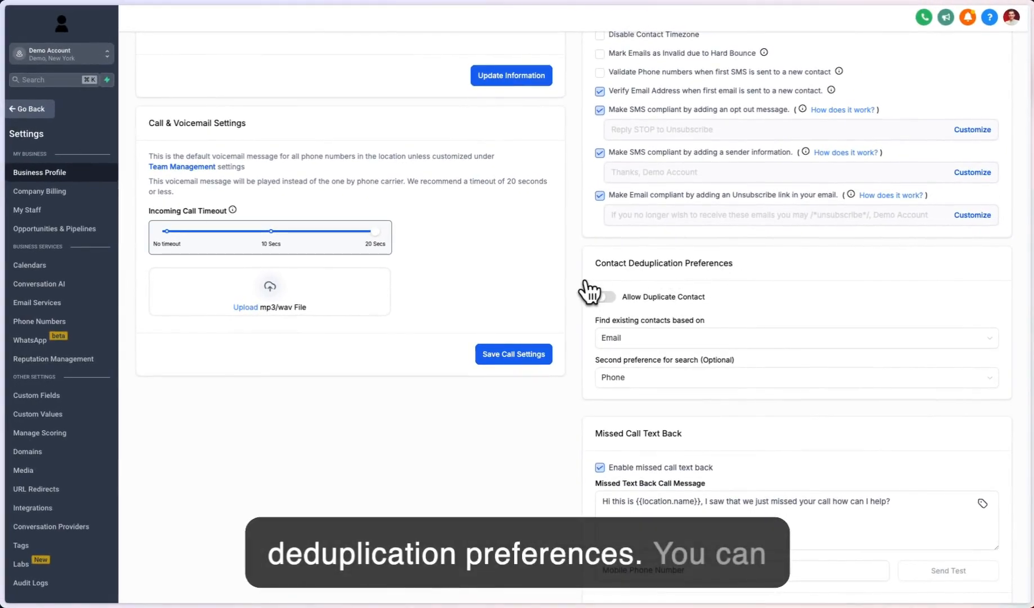
pyautogui.click(610, 297)
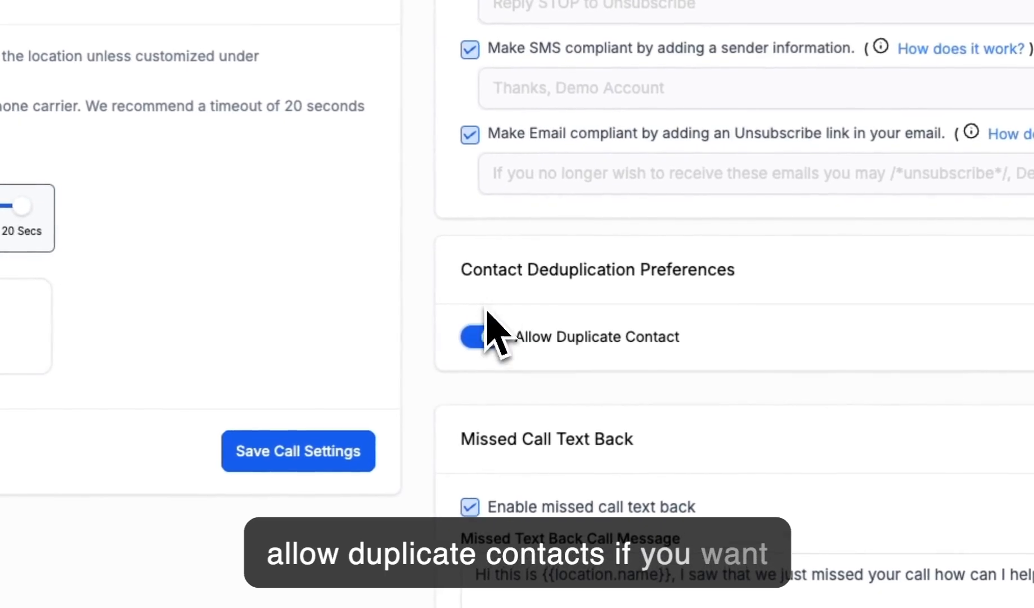
pyautogui.click(484, 336)
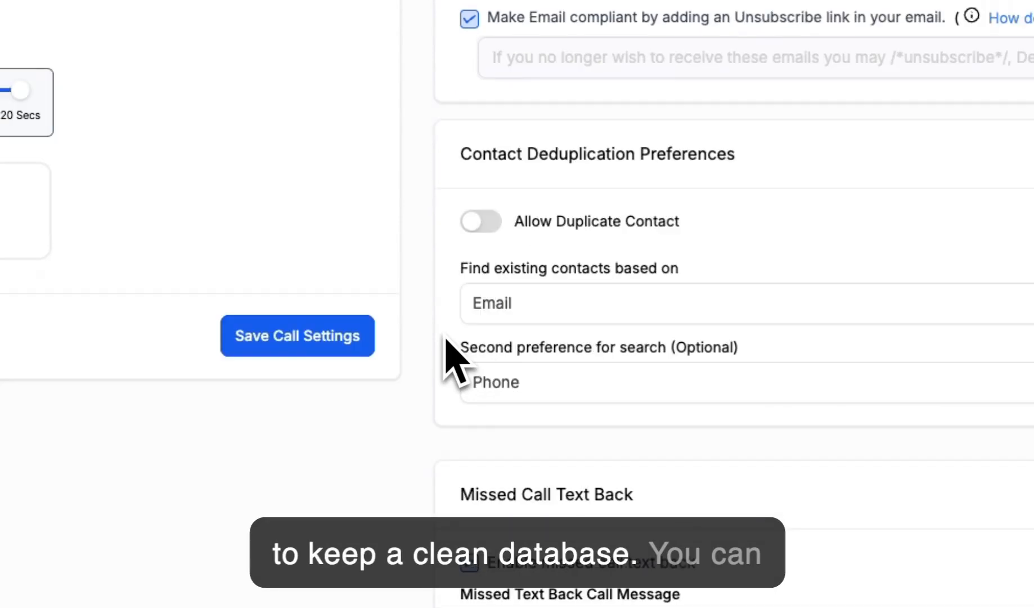
pyautogui.click(507, 383)
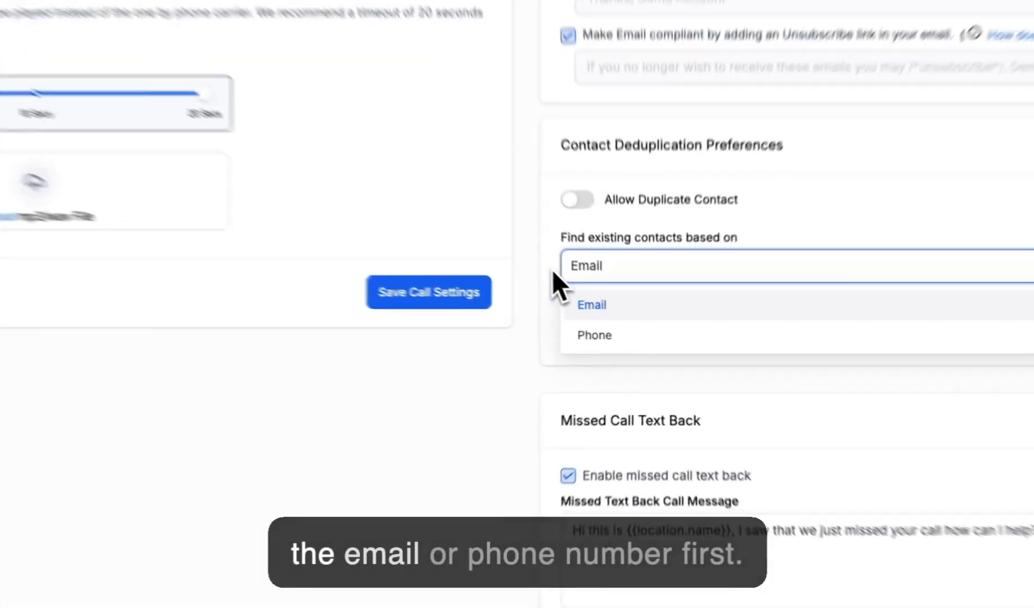
pyautogui.click(588, 300)
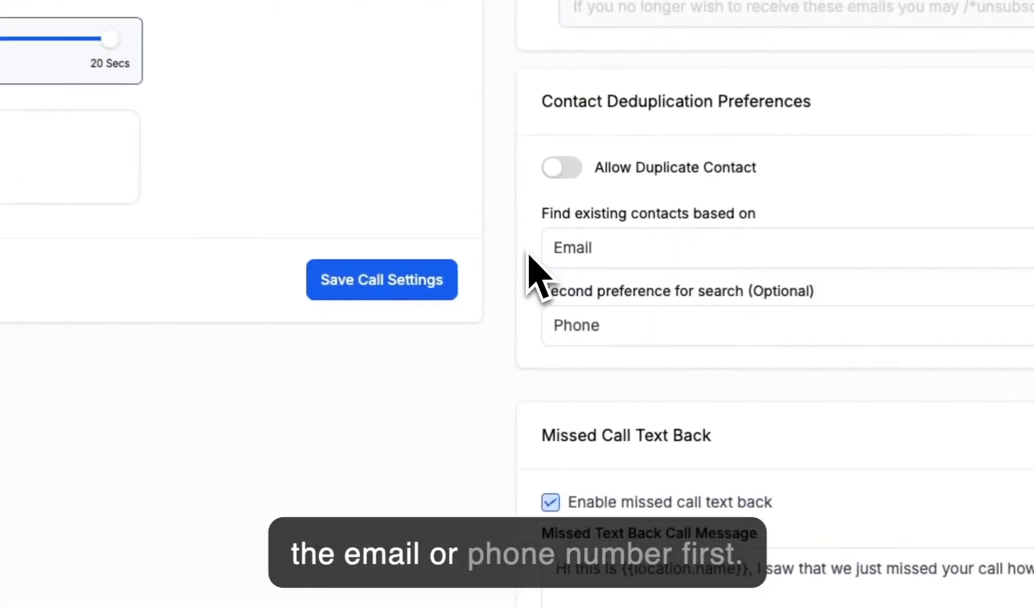
# Check the missed call text back message and the mobile phone number field for sending a test.
pyautogui.scroll(-1, 588, 300)
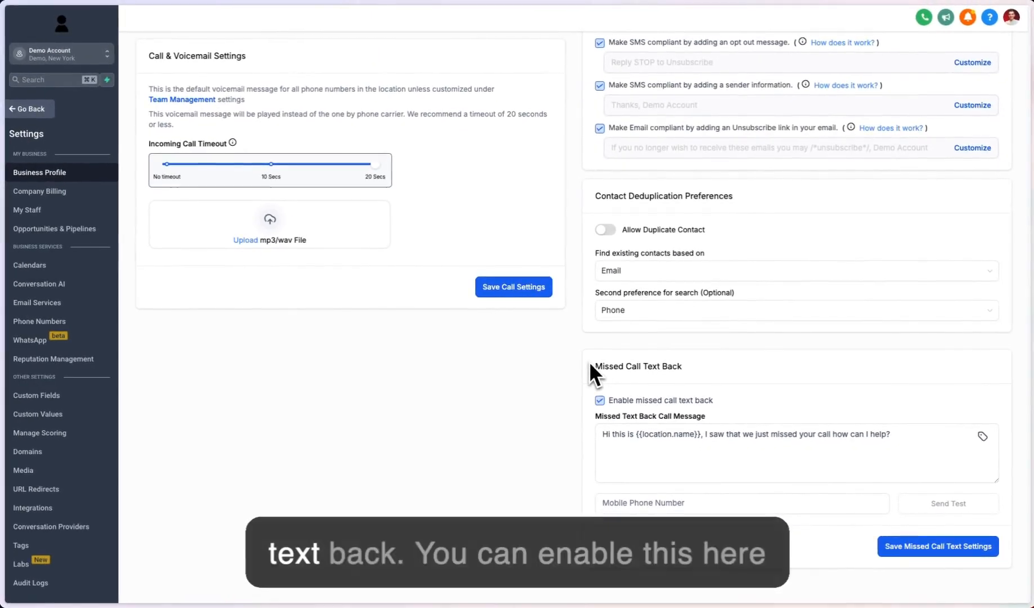
pyautogui.click(606, 435)
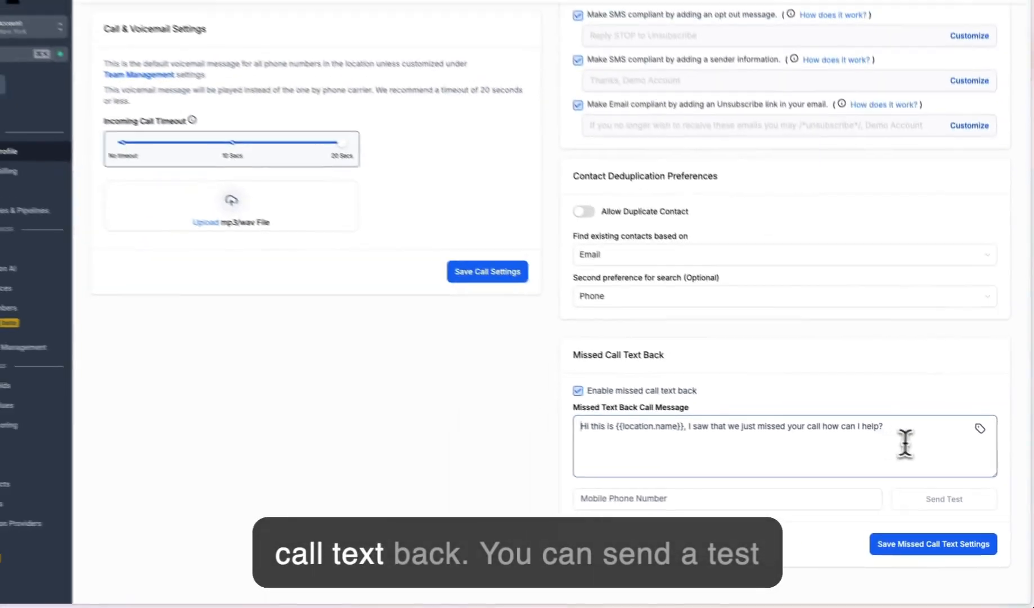
pyautogui.click(831, 495)
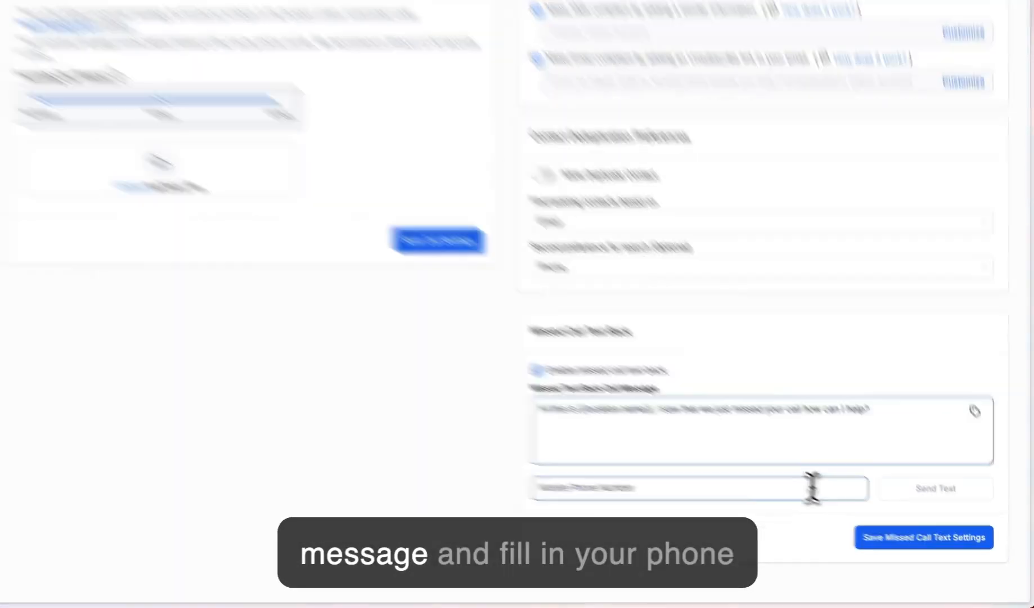